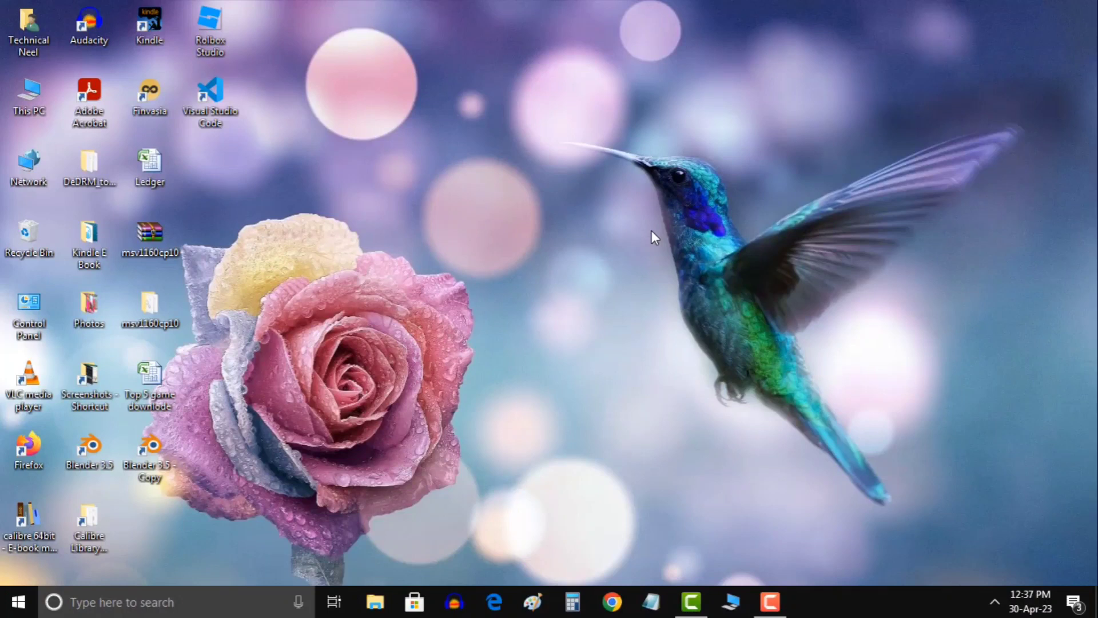
Step: Search the Start menu for cmd and bring up Command Prompt's context menu
right_click(236, 103)
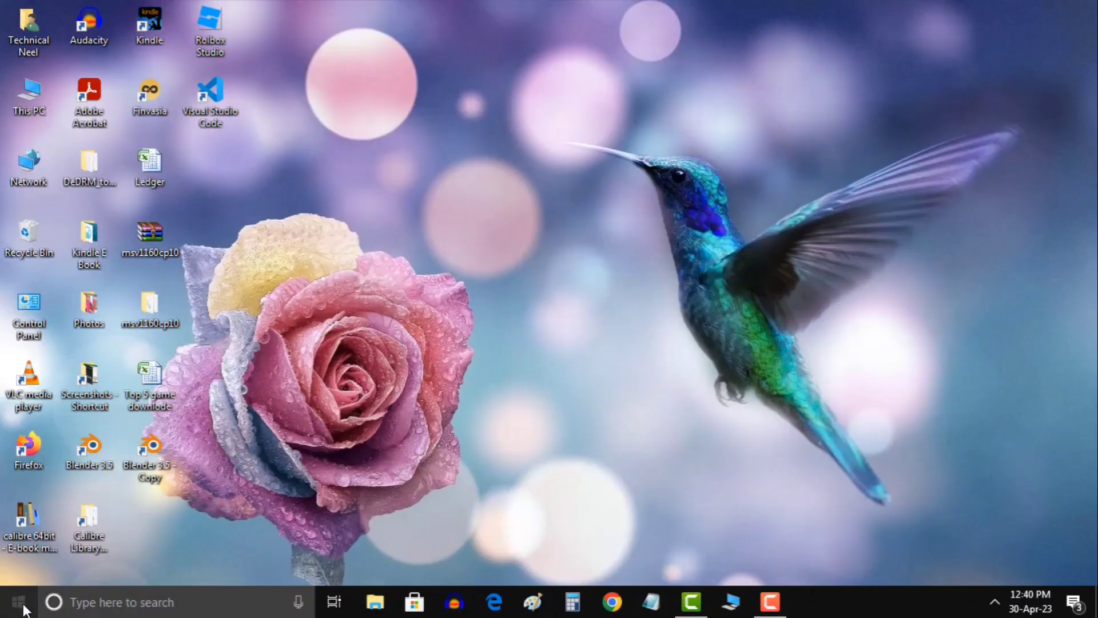
click(19, 601)
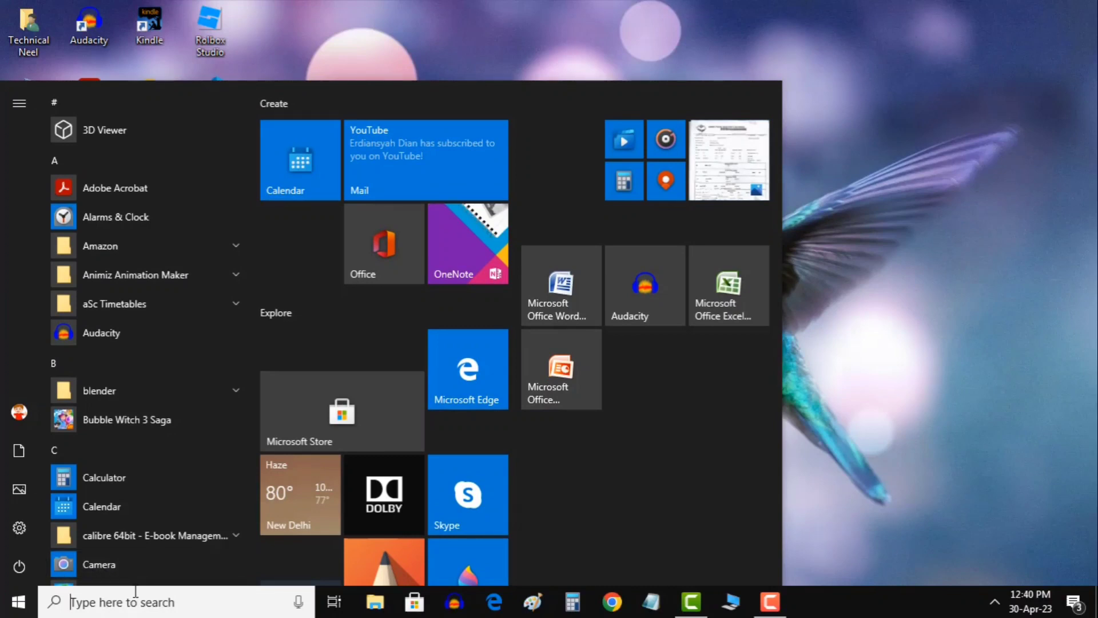
text(r)
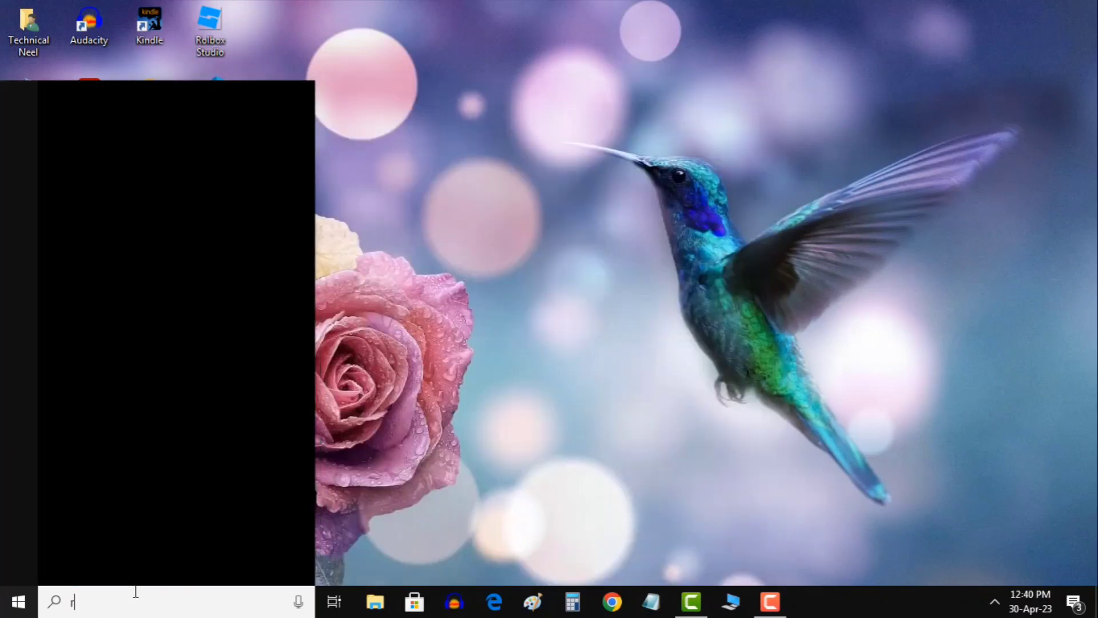
text(un)
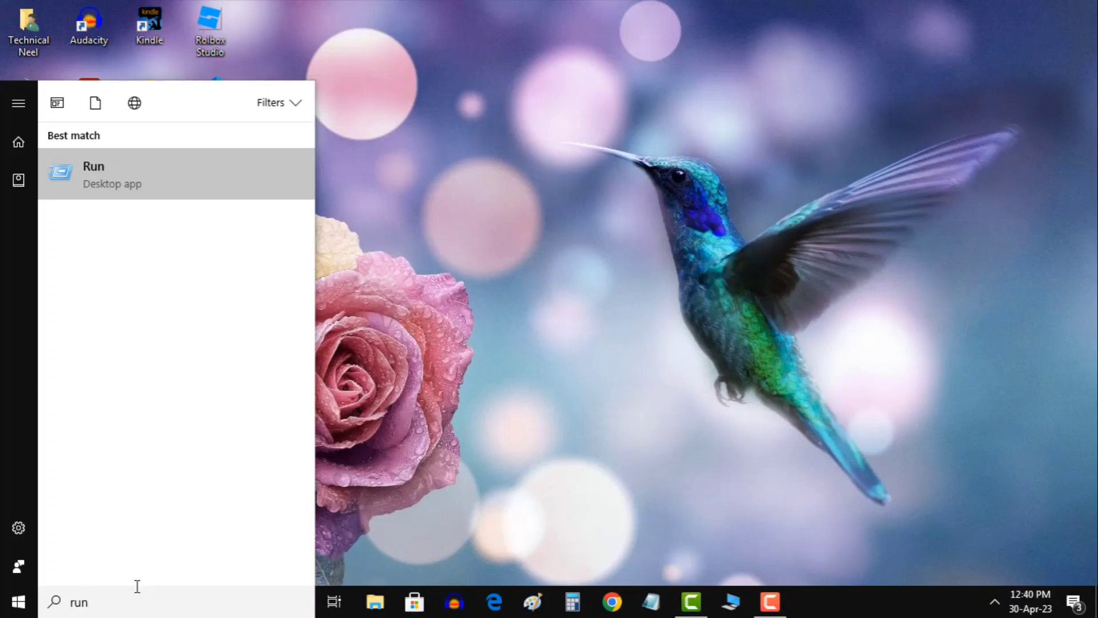
key(BackSpace)
key(BackSpace)
key(BackSpace)
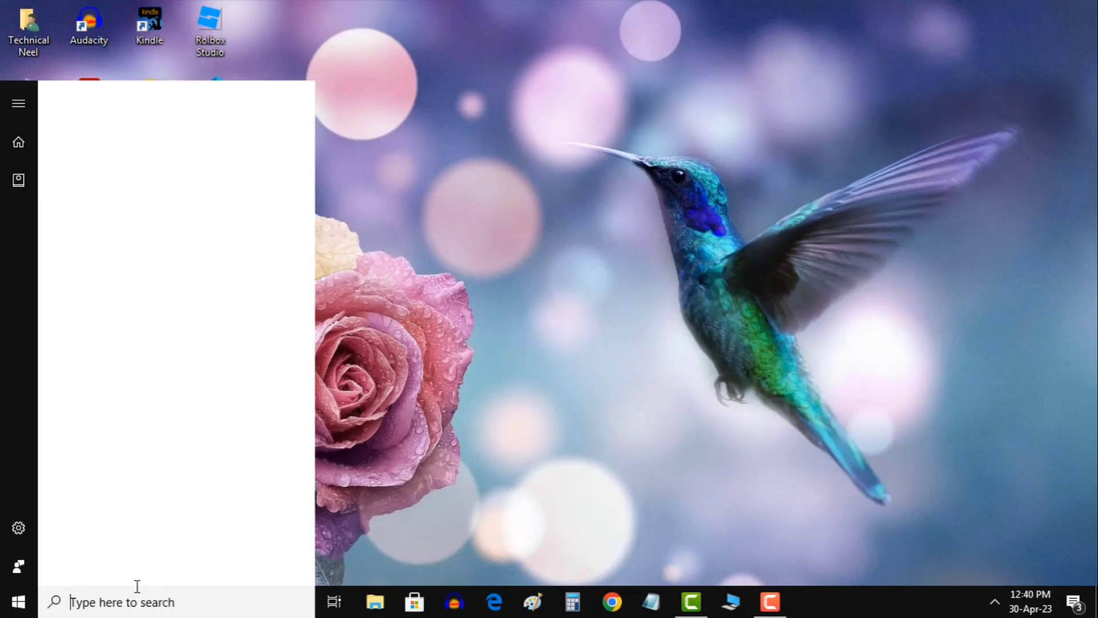
text(cmd)
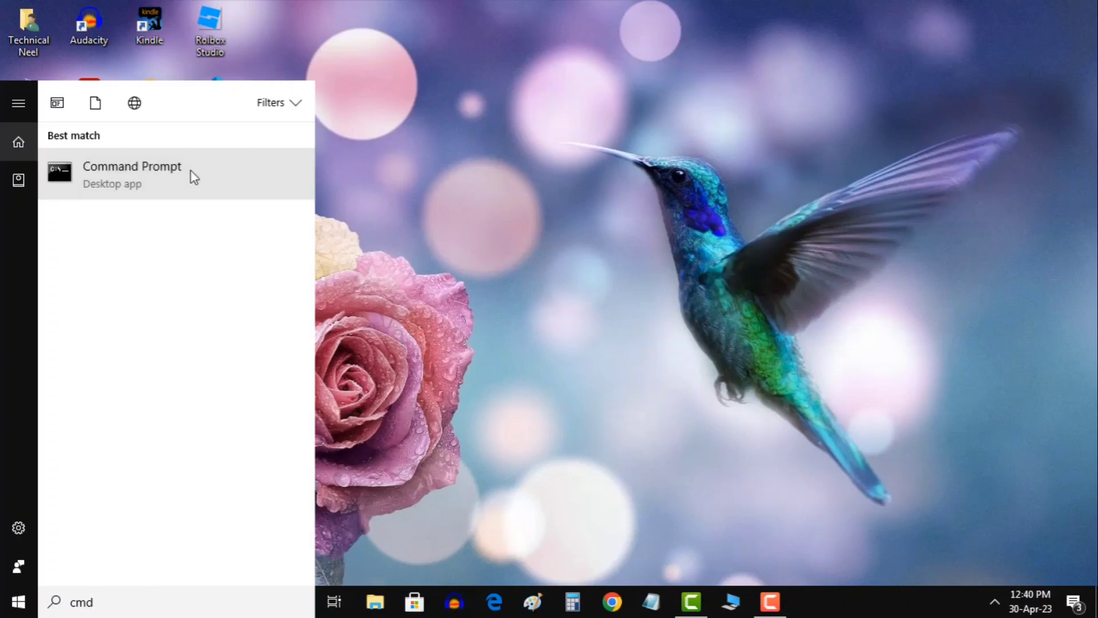
right_click(191, 170)
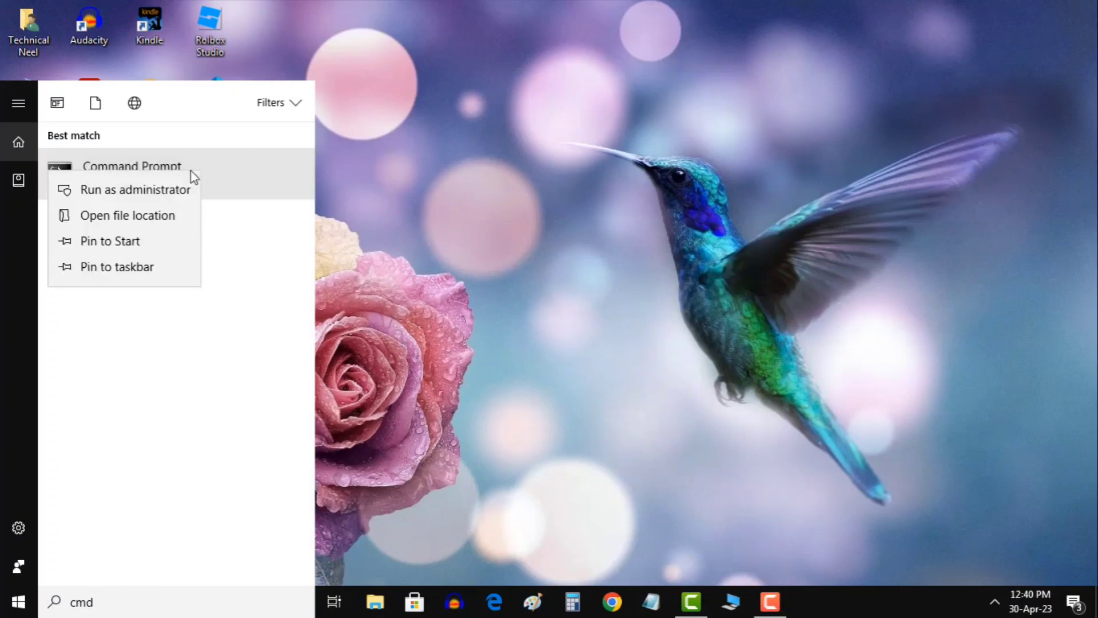
Step: Run ipconfig/flushdns in an administrator Command Prompt to flush the DNS resolver cache
click(138, 191)
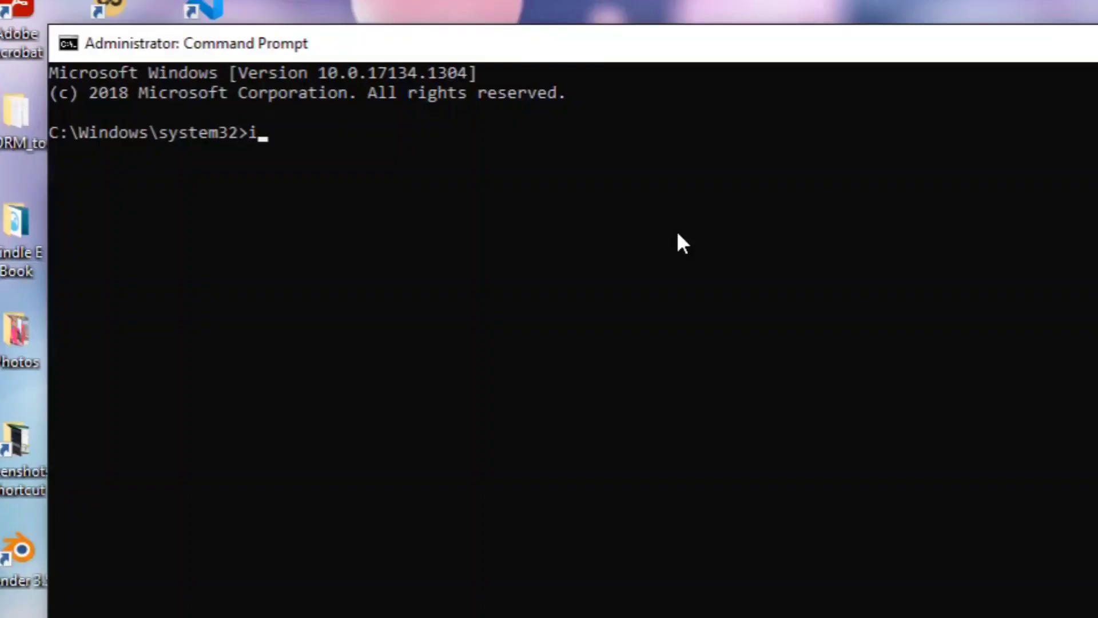
text(ipconfig/)
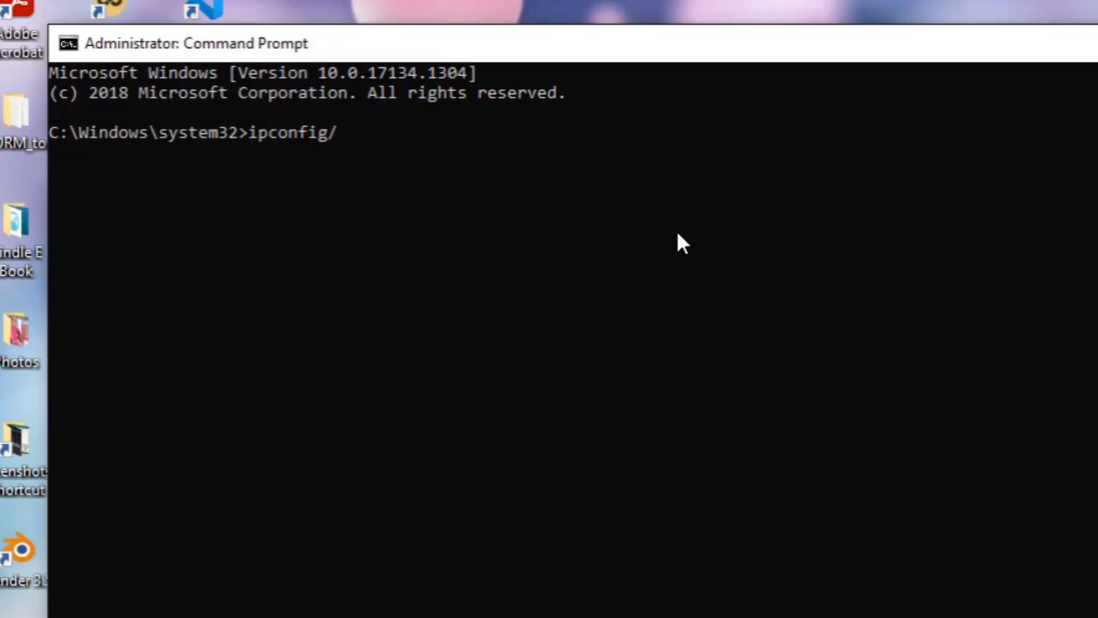
text(flushdns)
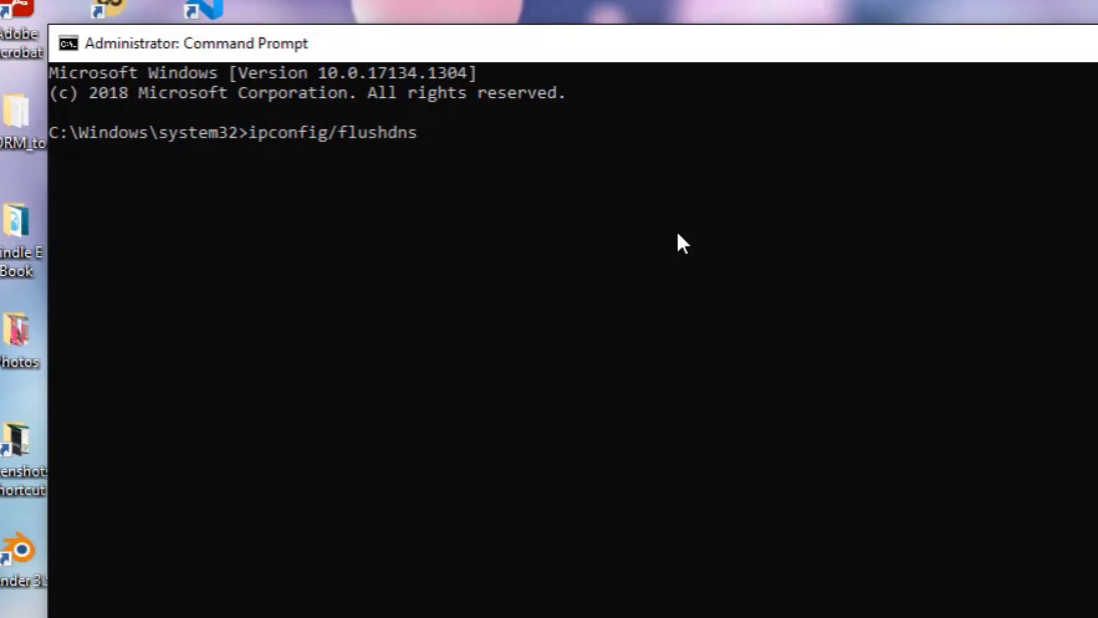
key(Return)
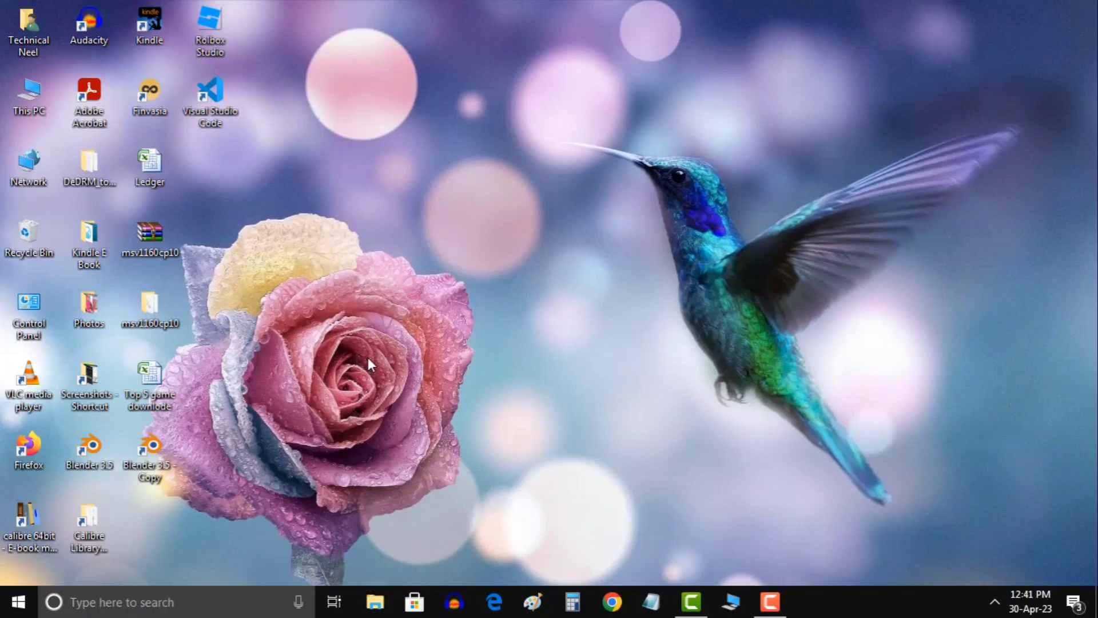
click(25, 600)
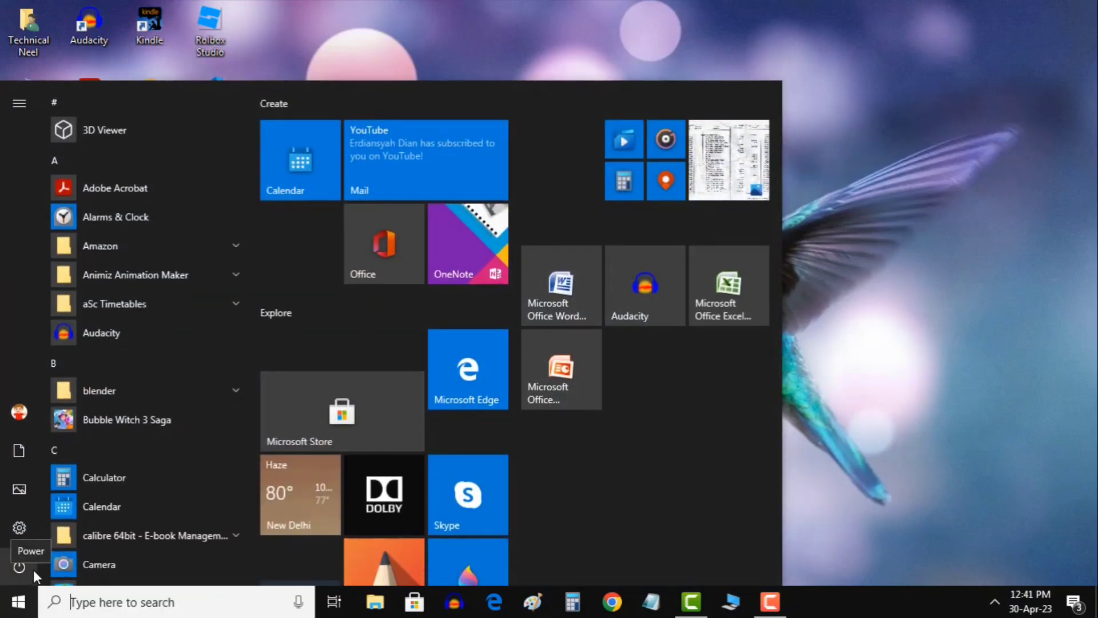
click(29, 568)
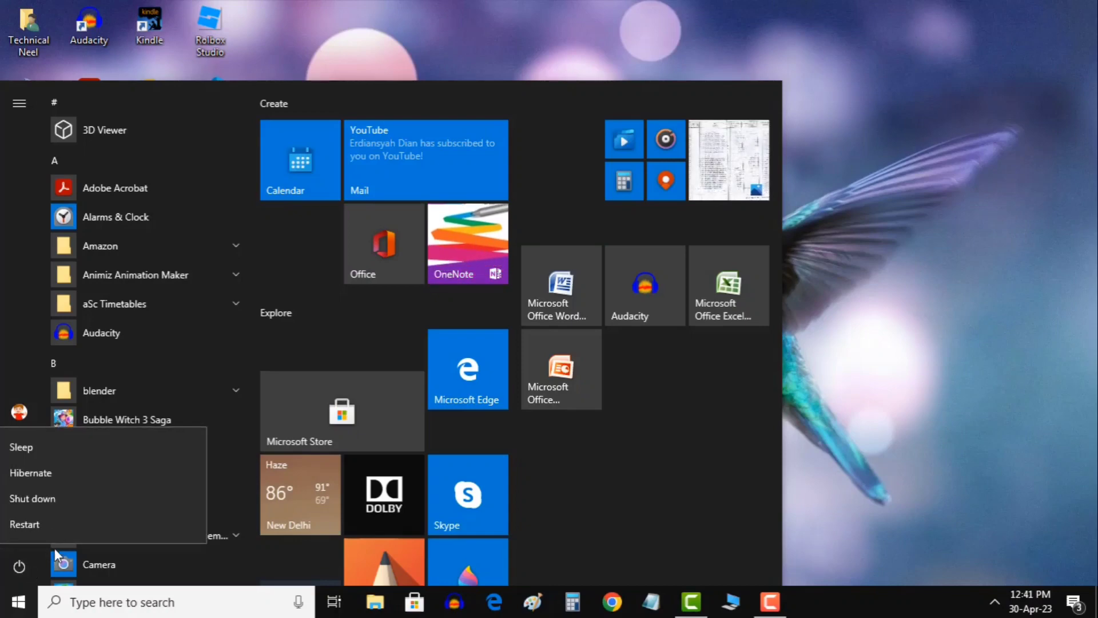
click(900, 343)
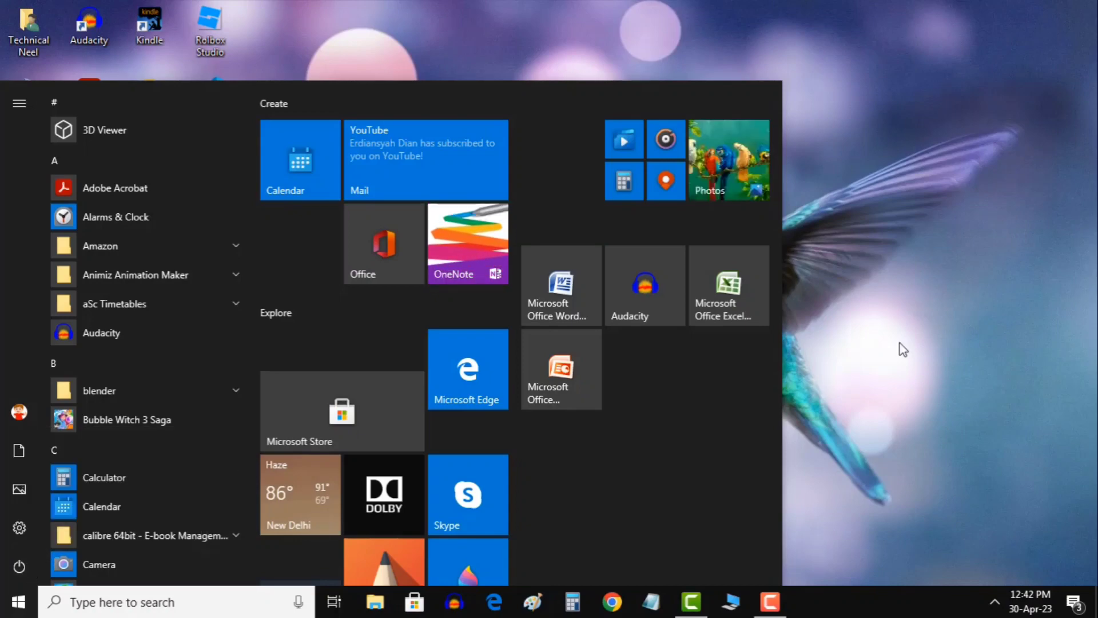
click(900, 343)
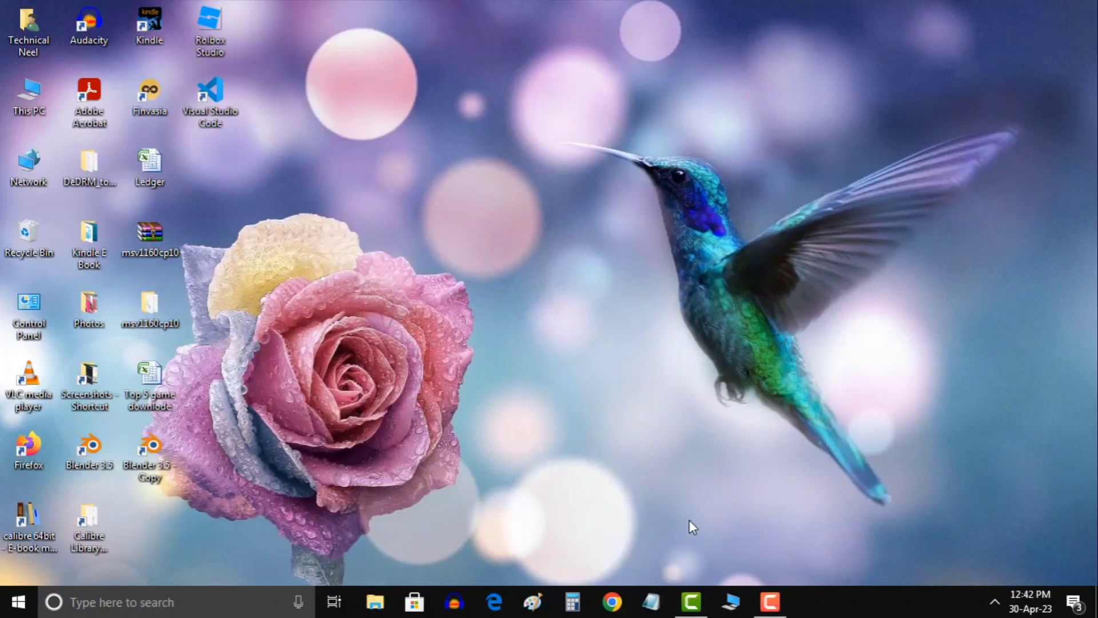
Step: Find Network status by searching 'network', then show the Network Connections adapter list
click(18, 603)
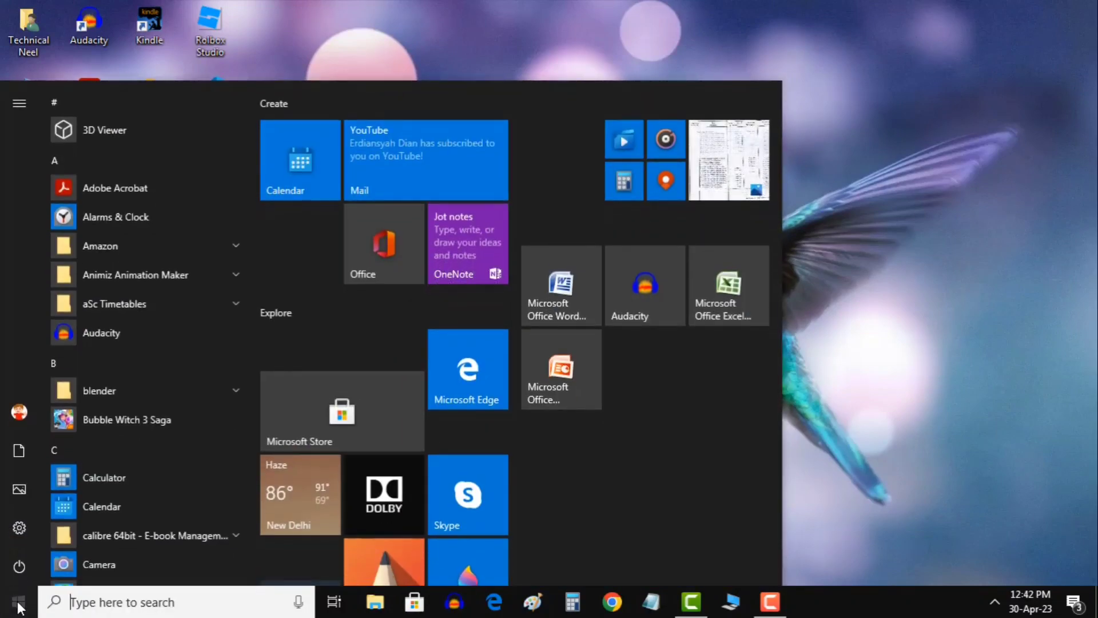
text(n)
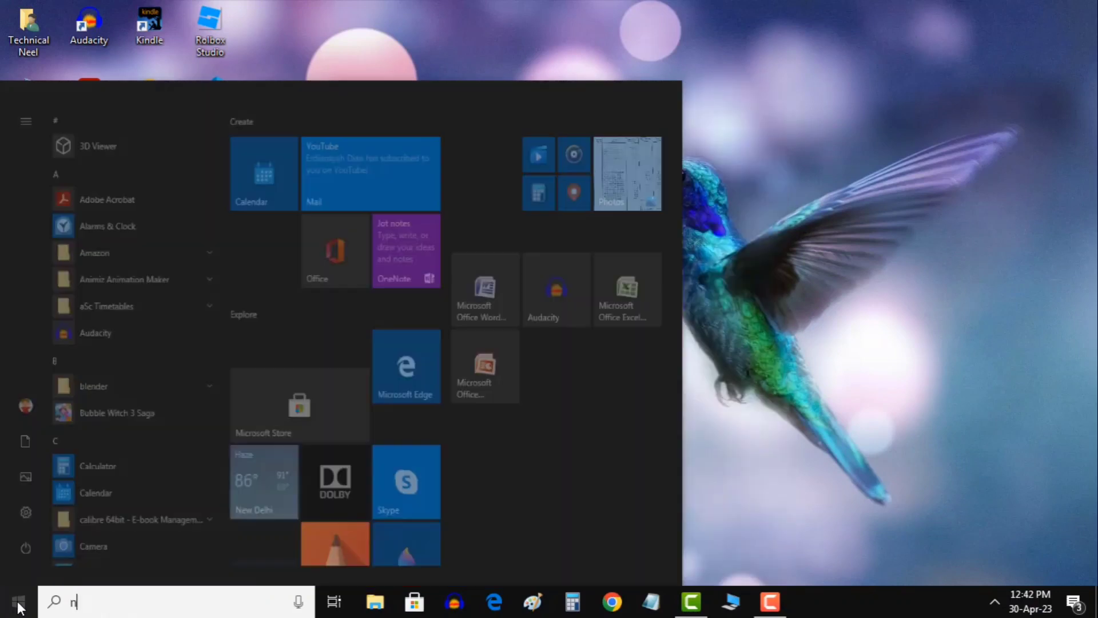
text(etwo)
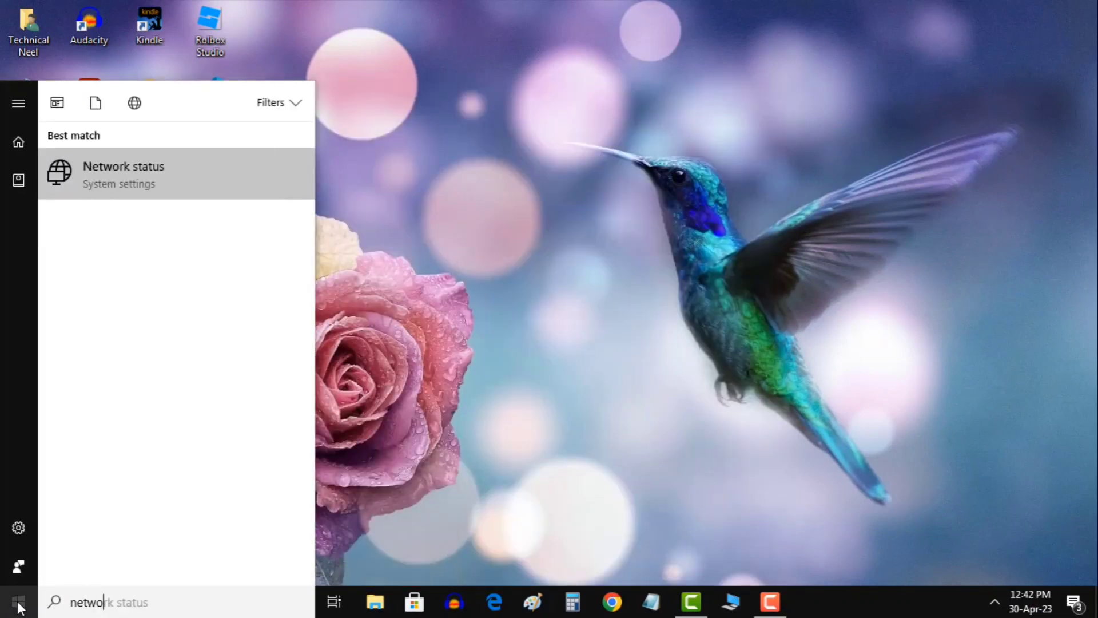
text(rk)
key(Return)
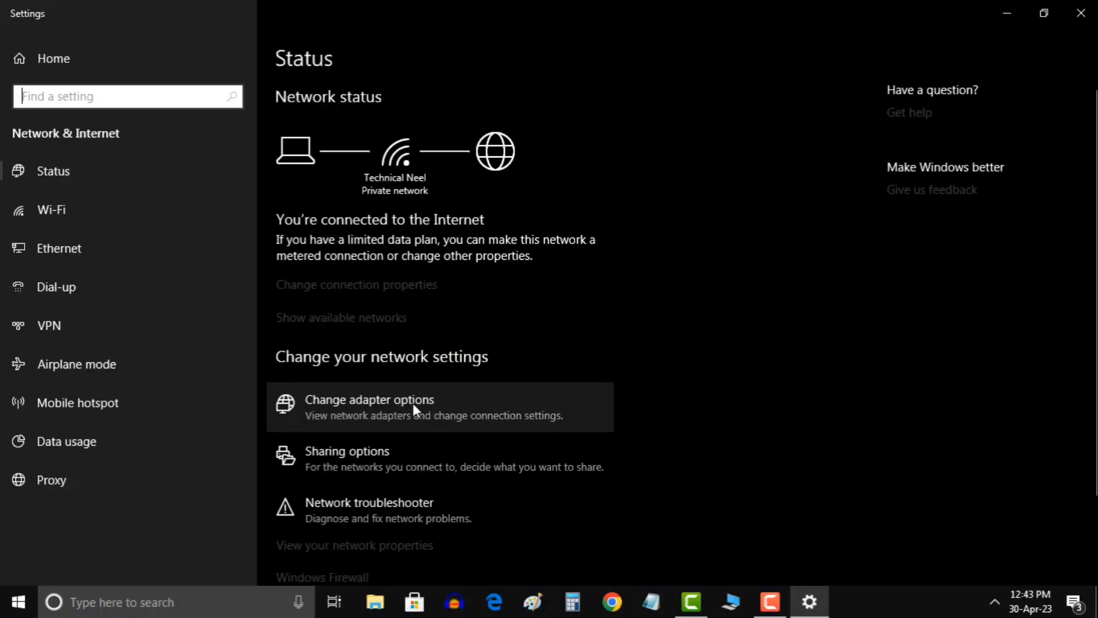
click(414, 403)
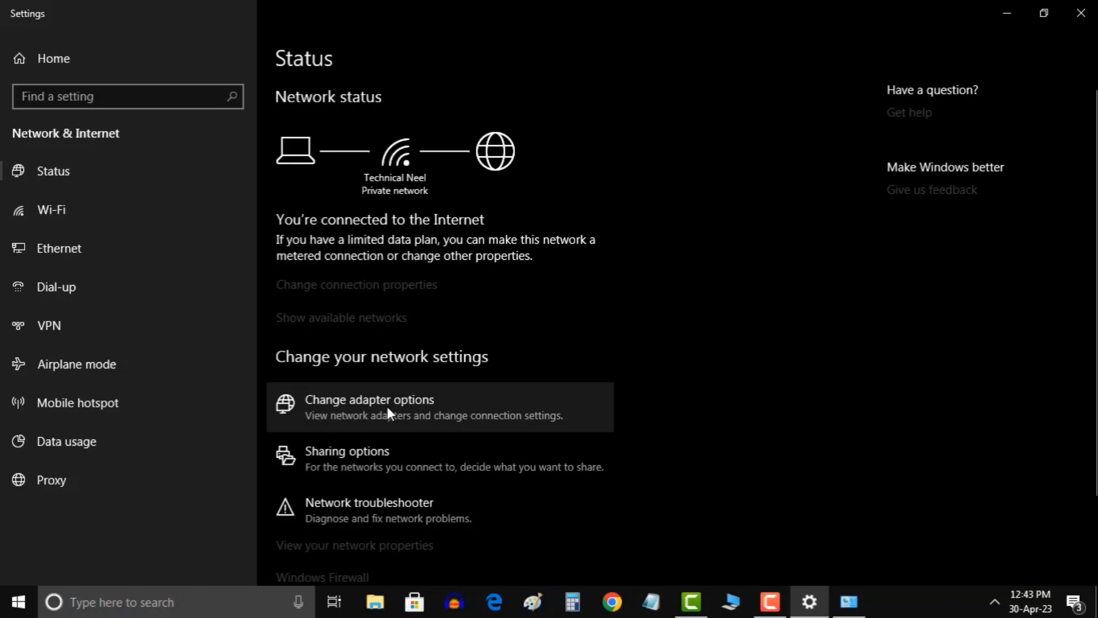
click(848, 604)
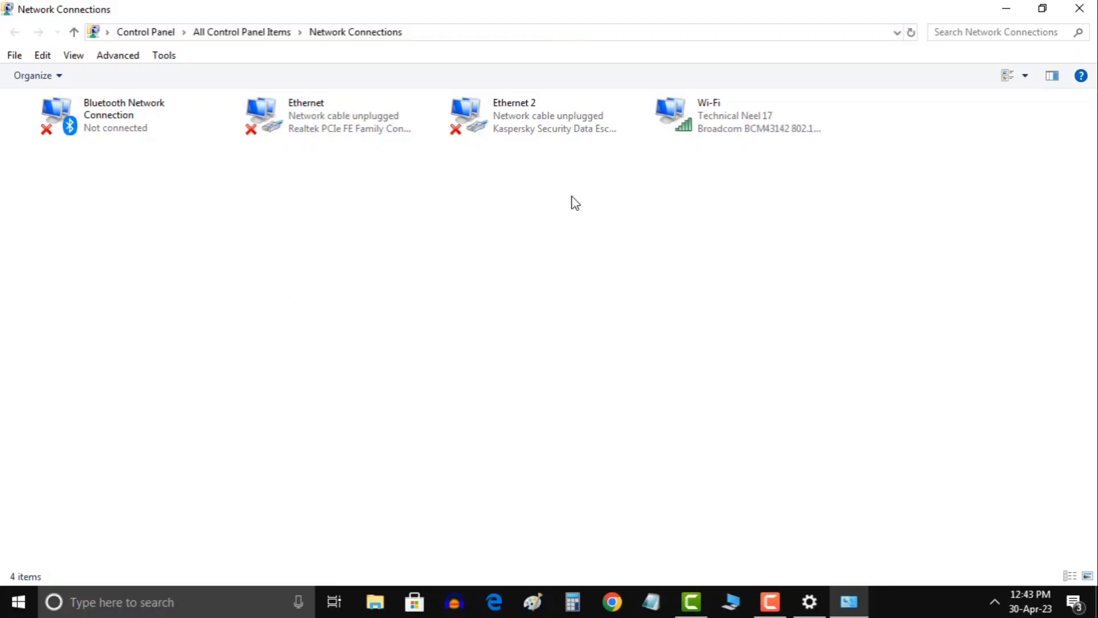
Step: Open the Properties of the Wi-Fi adapter
click(737, 112)
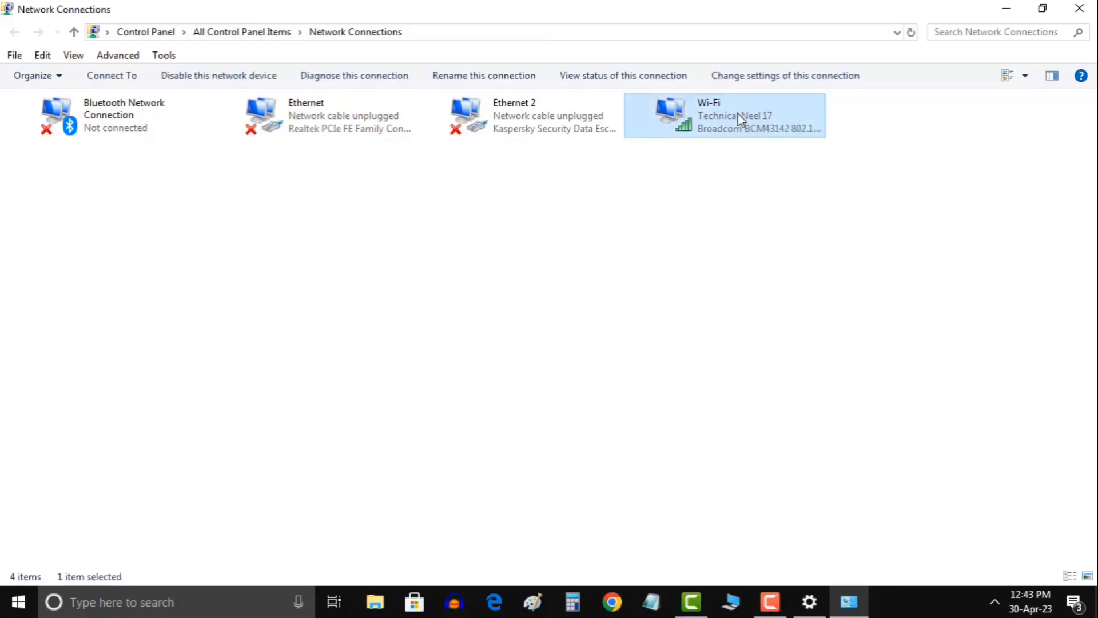
right_click(737, 112)
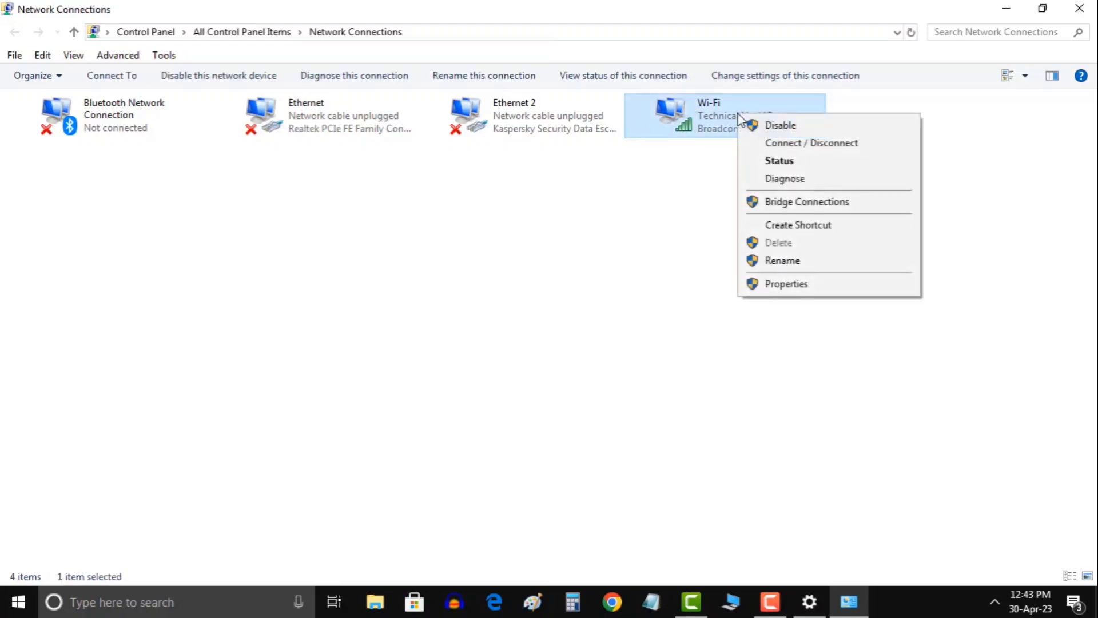
click(798, 284)
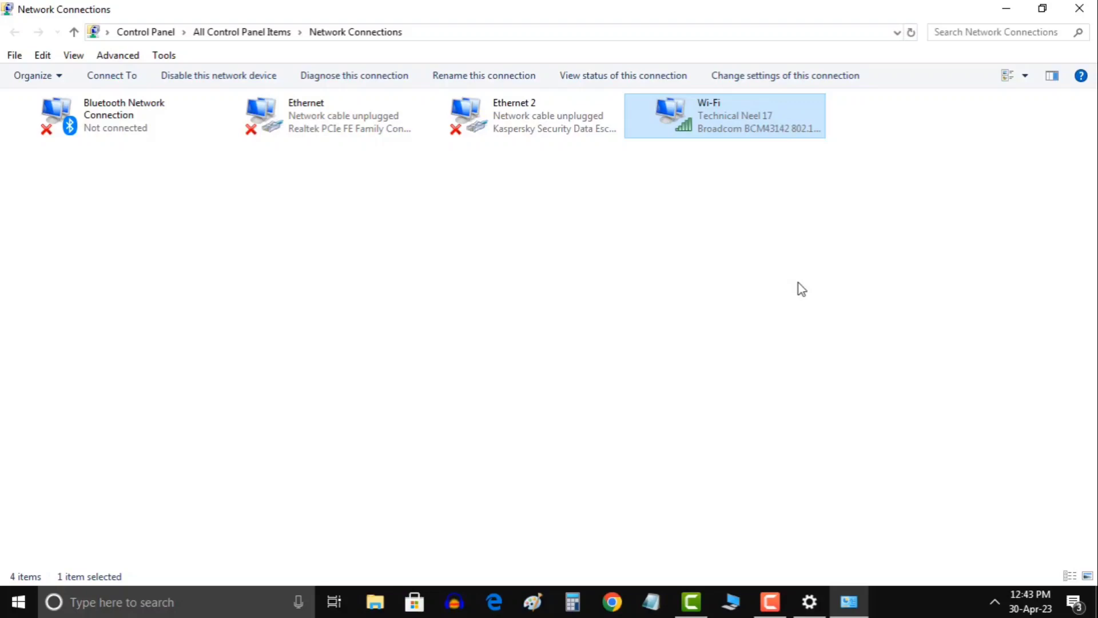
Step: Set Wi-Fi IPv4 DNS servers manually to 8.8.8.8 and 8.8.4.4 and confirm
click(588, 314)
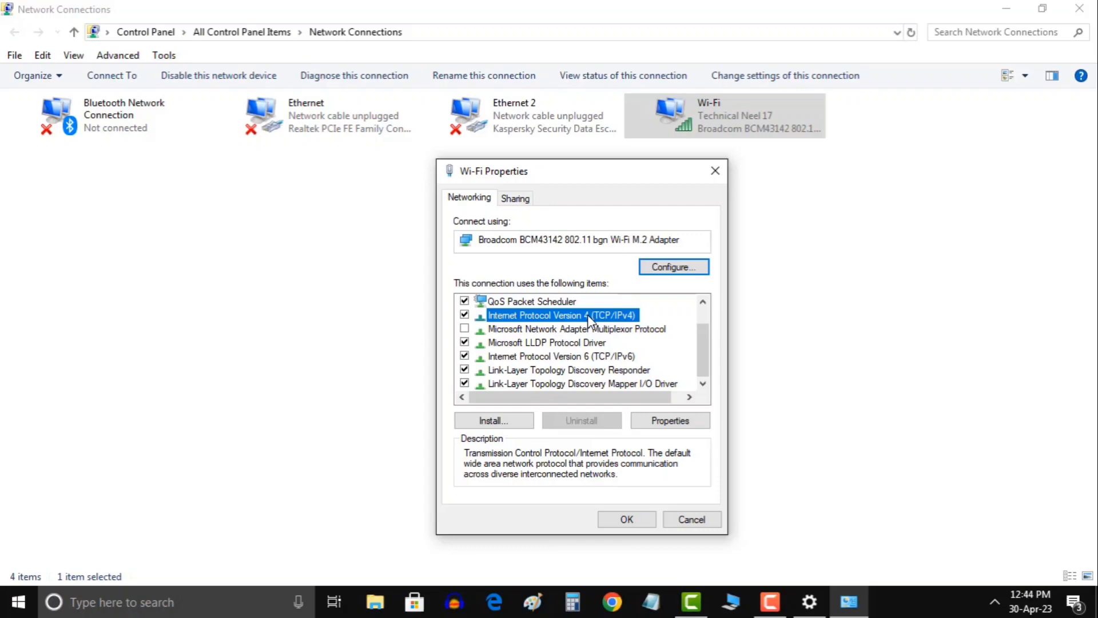
click(685, 422)
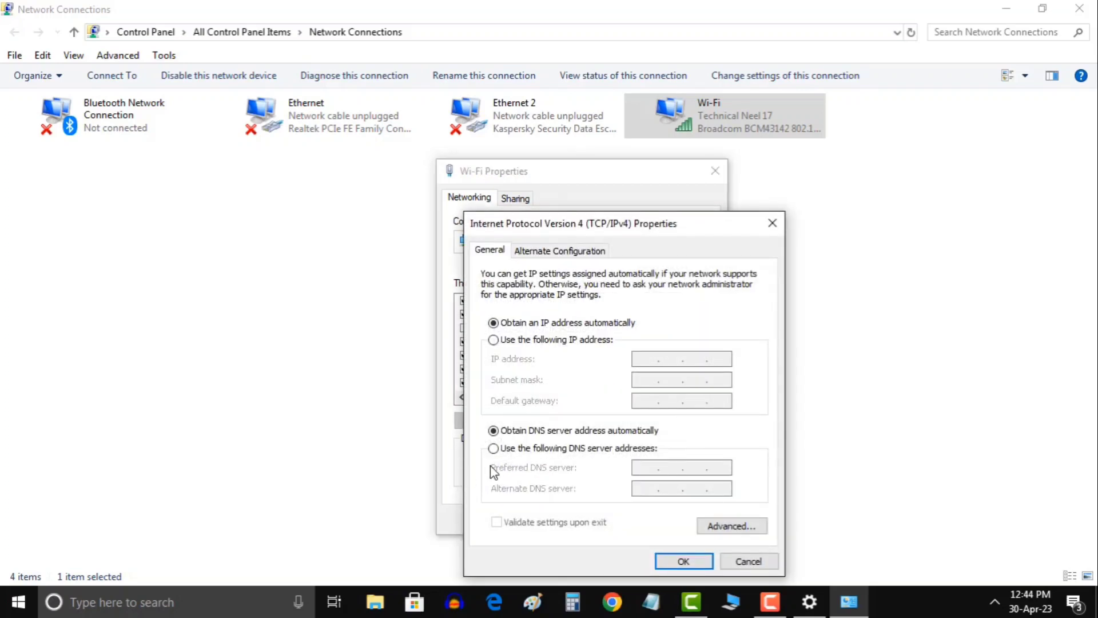
click(494, 449)
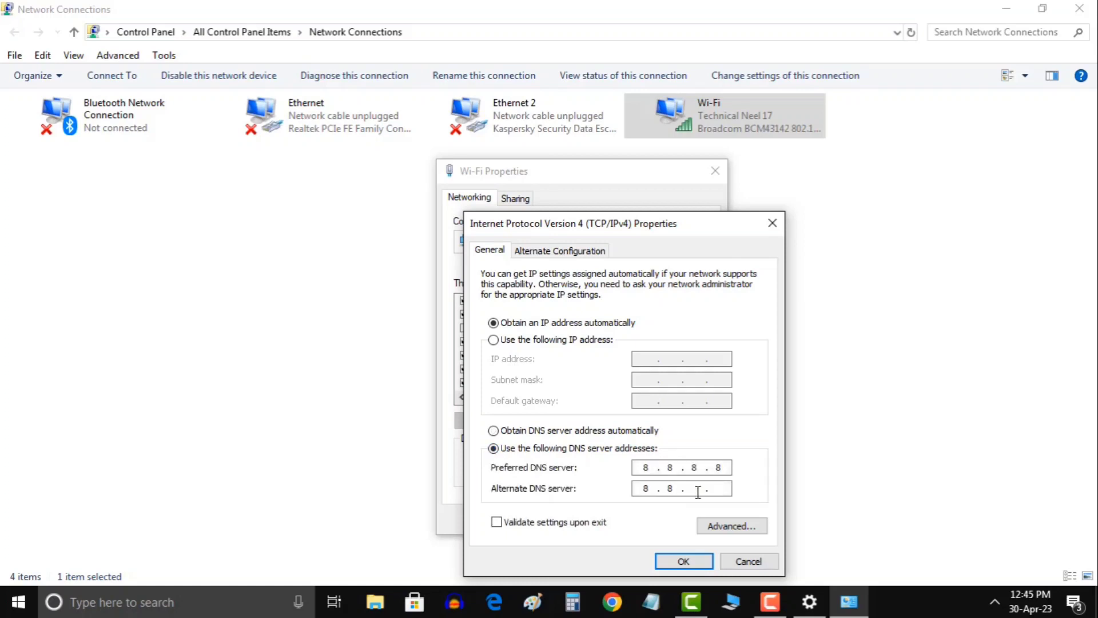
text(4.4)
click(684, 559)
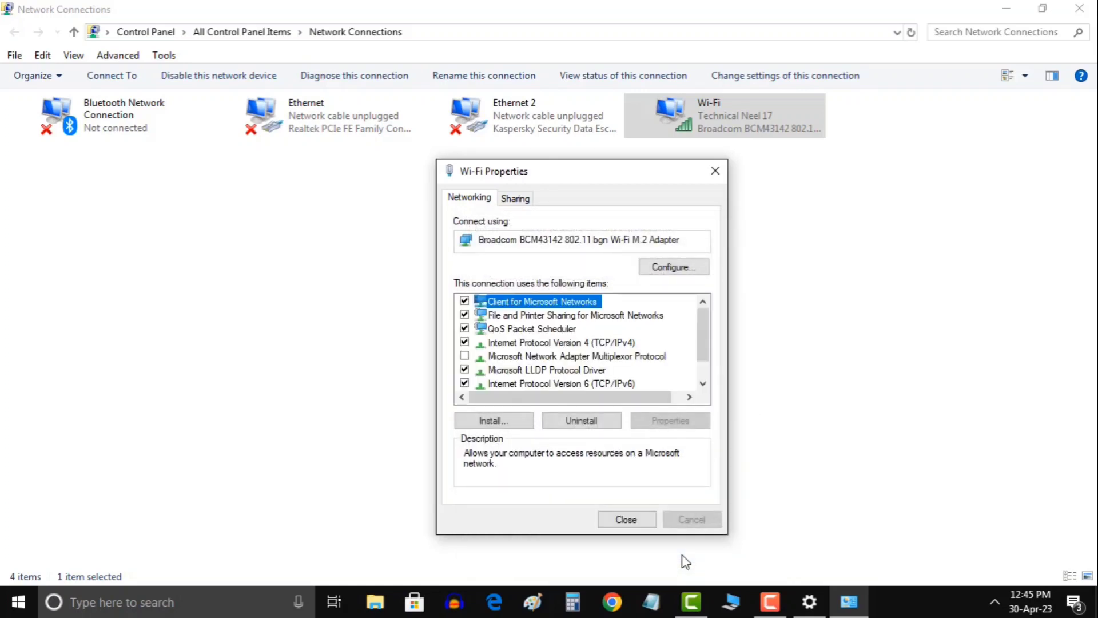
Step: Close Wi-Fi Properties, the Network Connections window and the network status Settings window
click(636, 519)
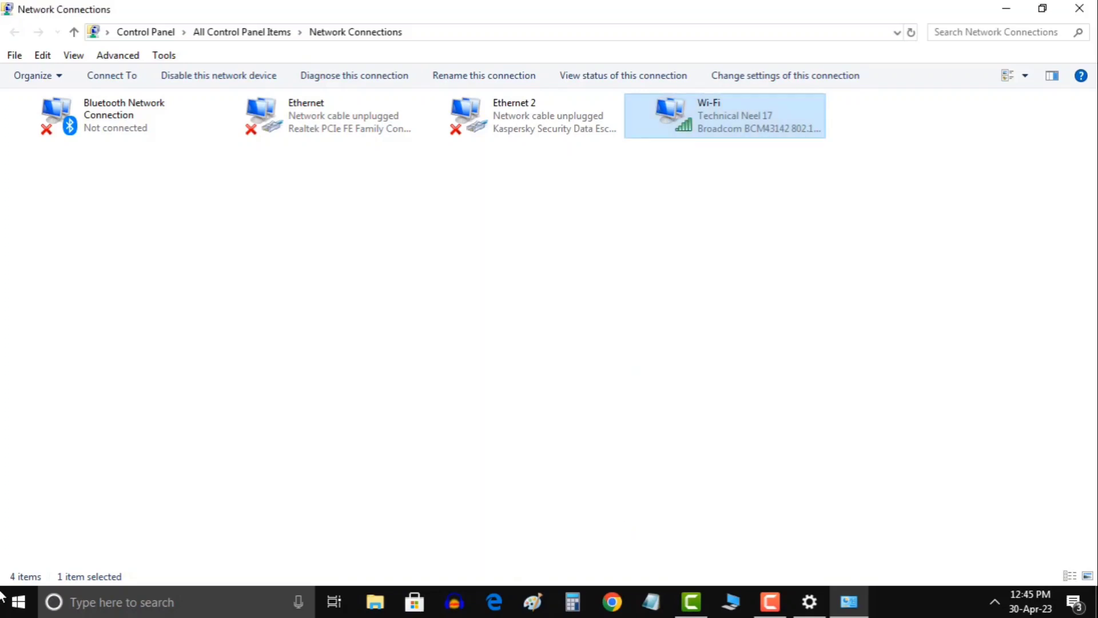
right_click(20, 601)
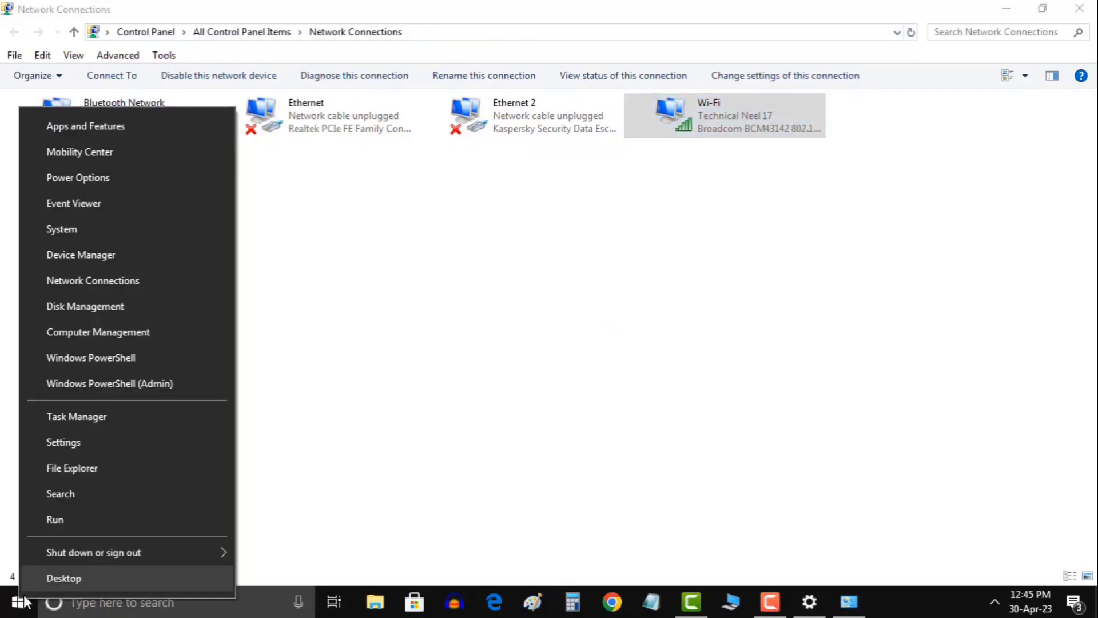
click(17, 604)
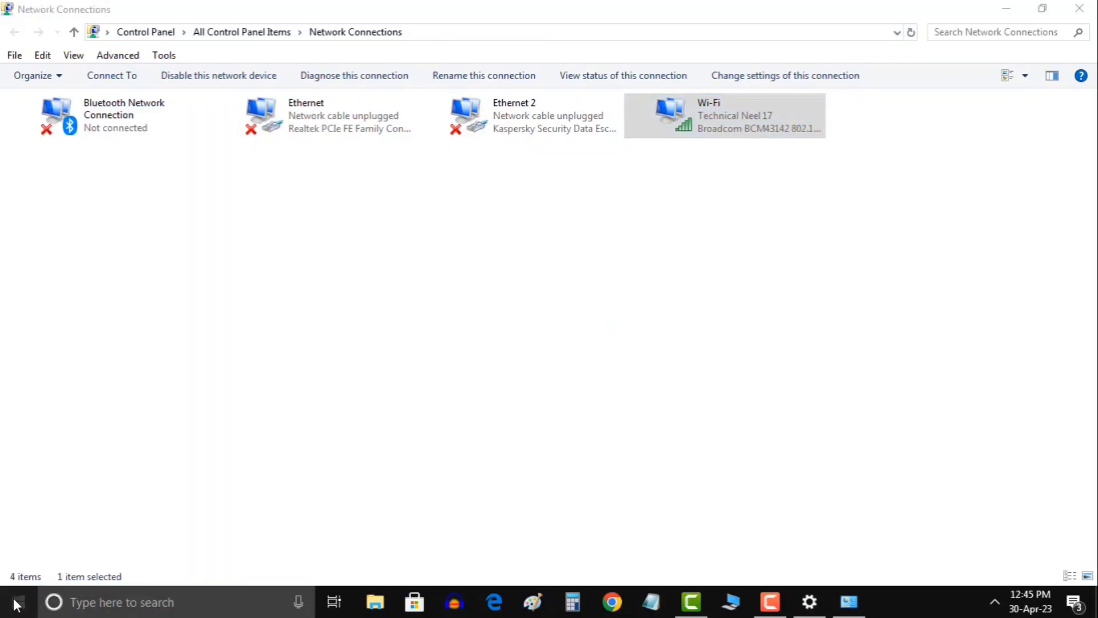
click(17, 604)
click(19, 566)
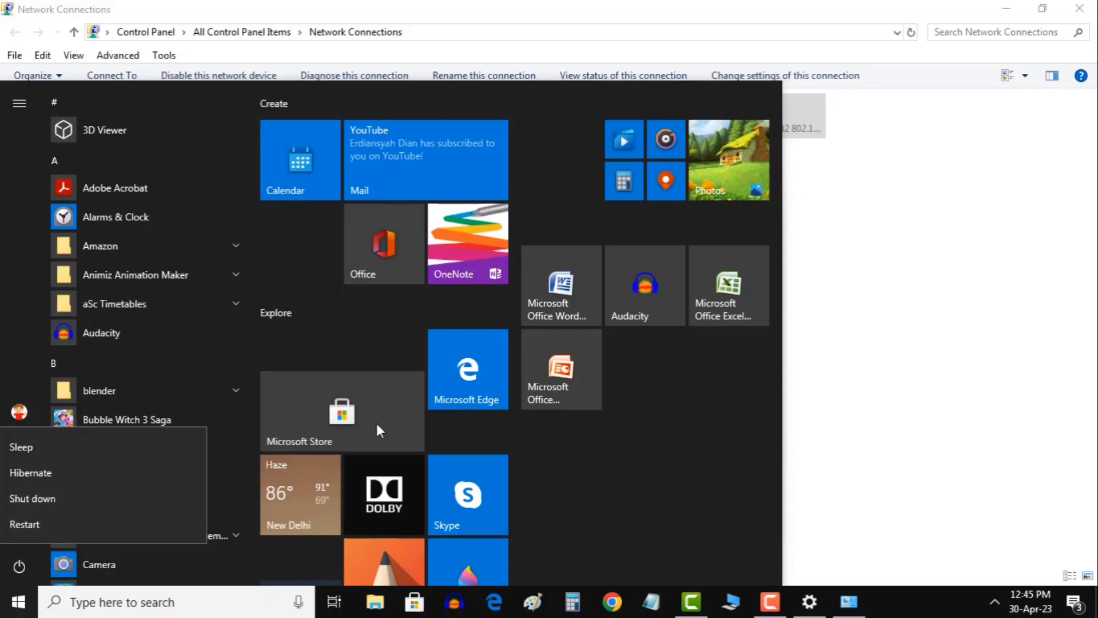
click(891, 310)
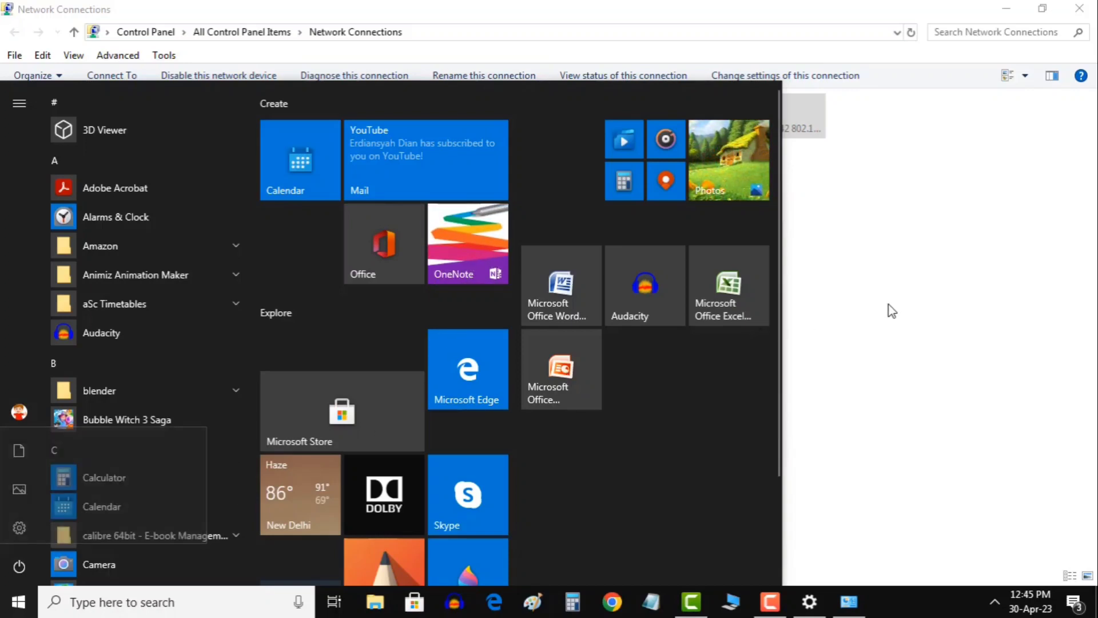
click(937, 248)
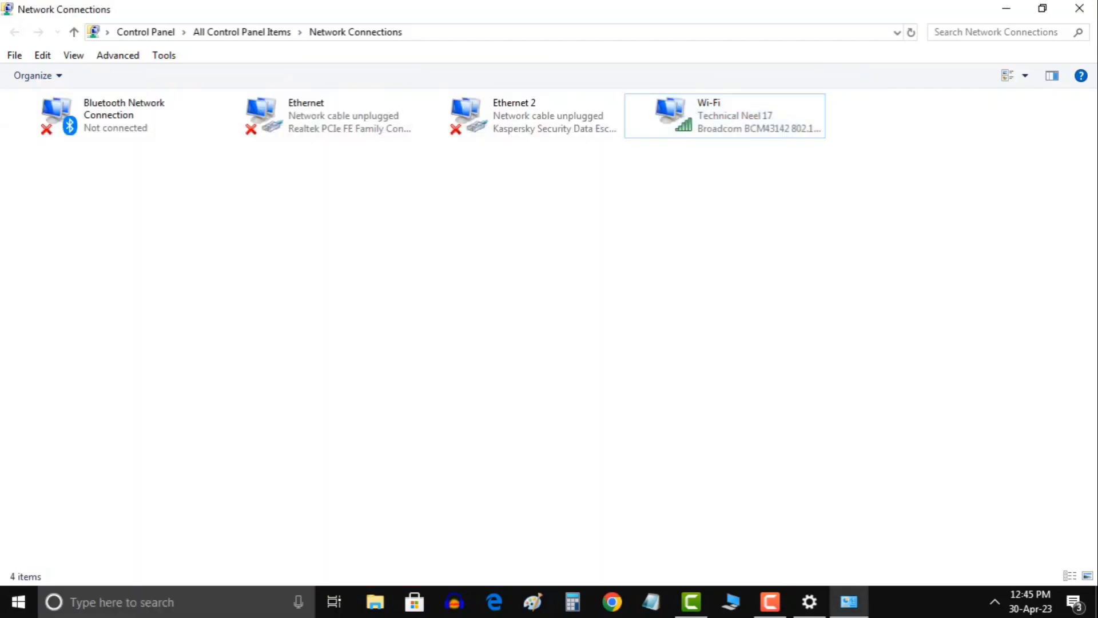
click(1088, 16)
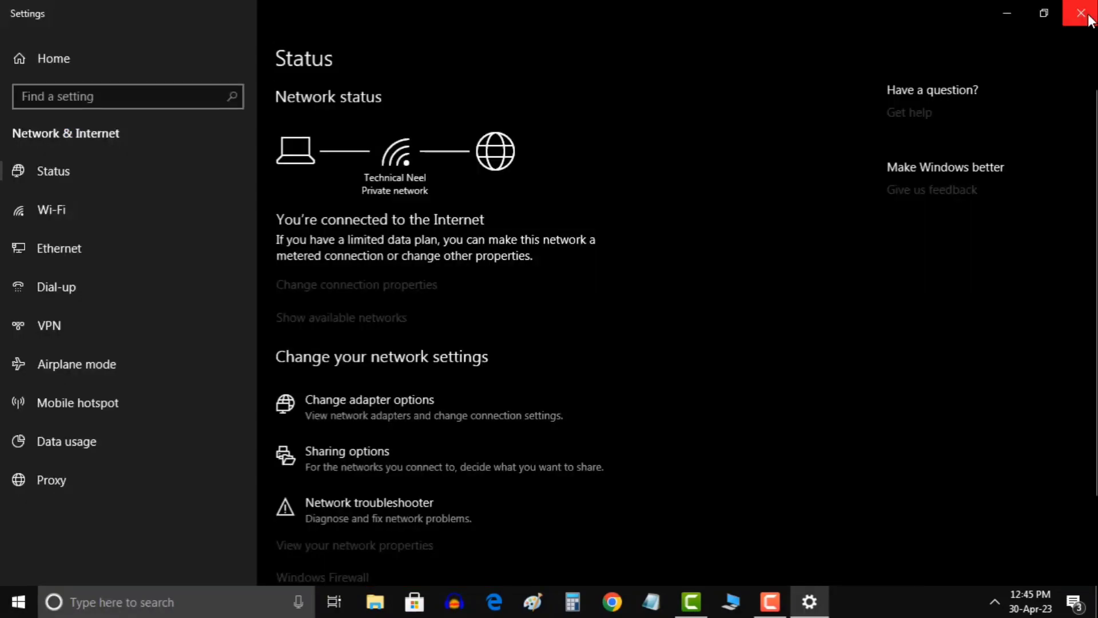
click(1080, 13)
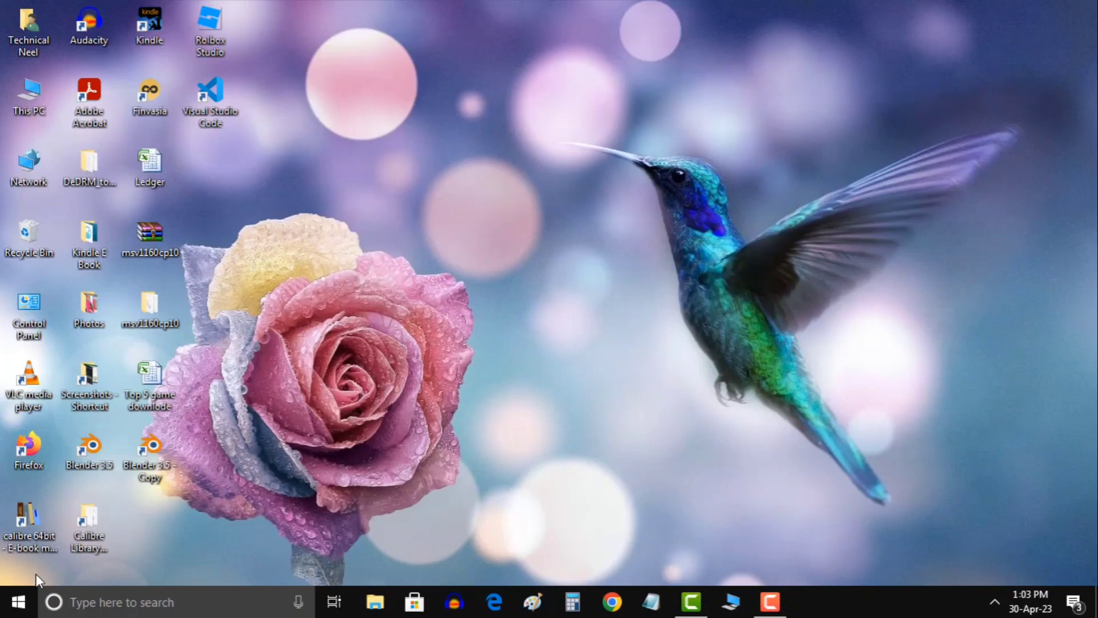
Step: Search the Start menu for 'internet options'
click(19, 602)
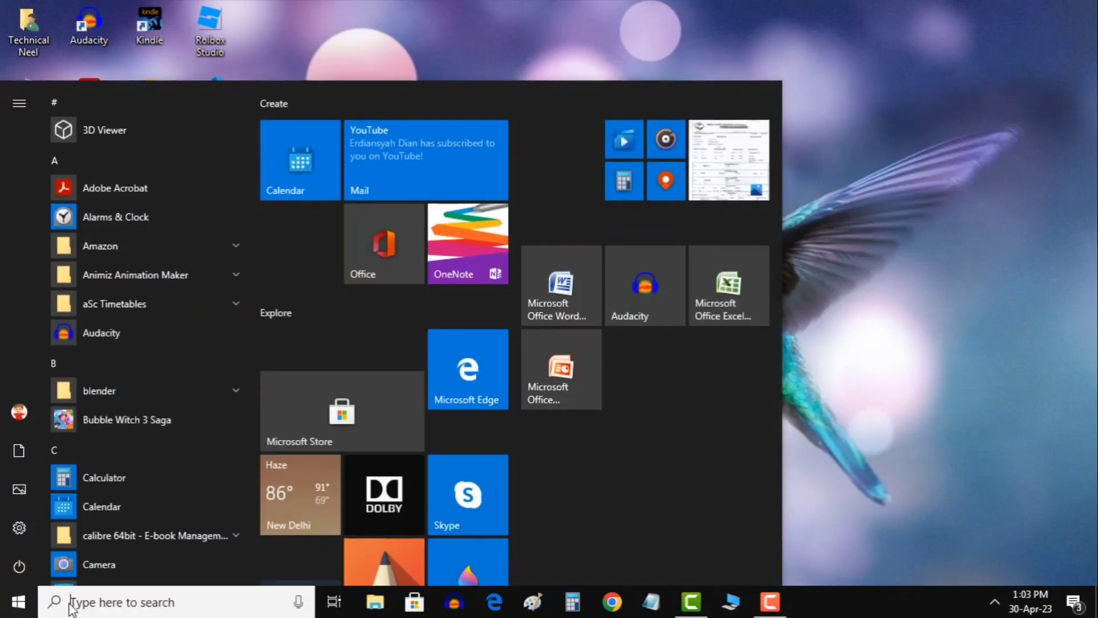
text(i)
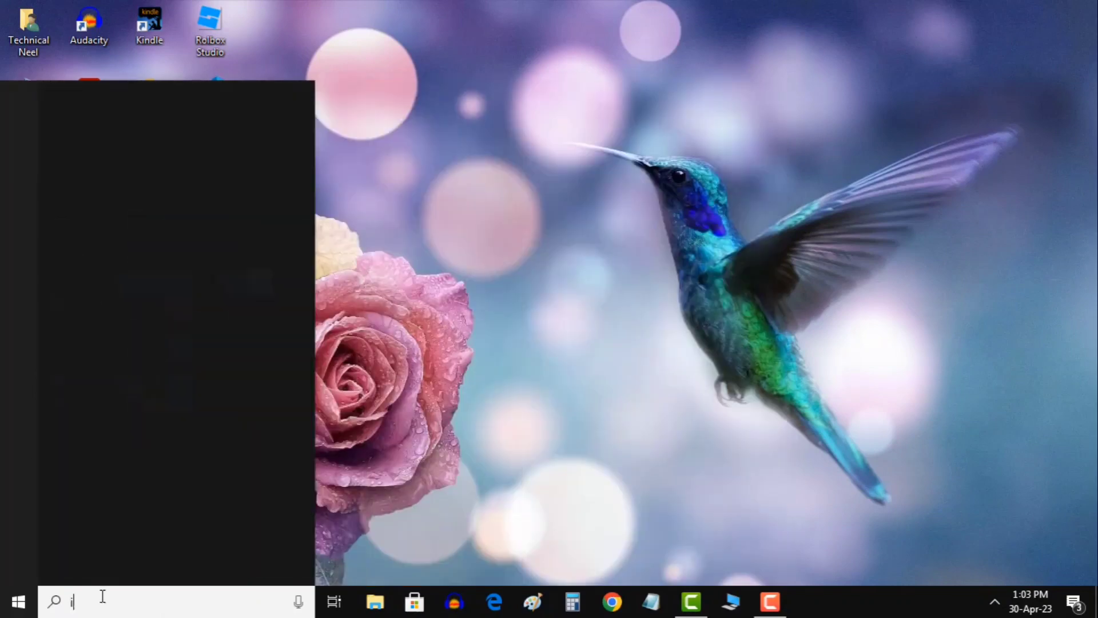
text(ntern)
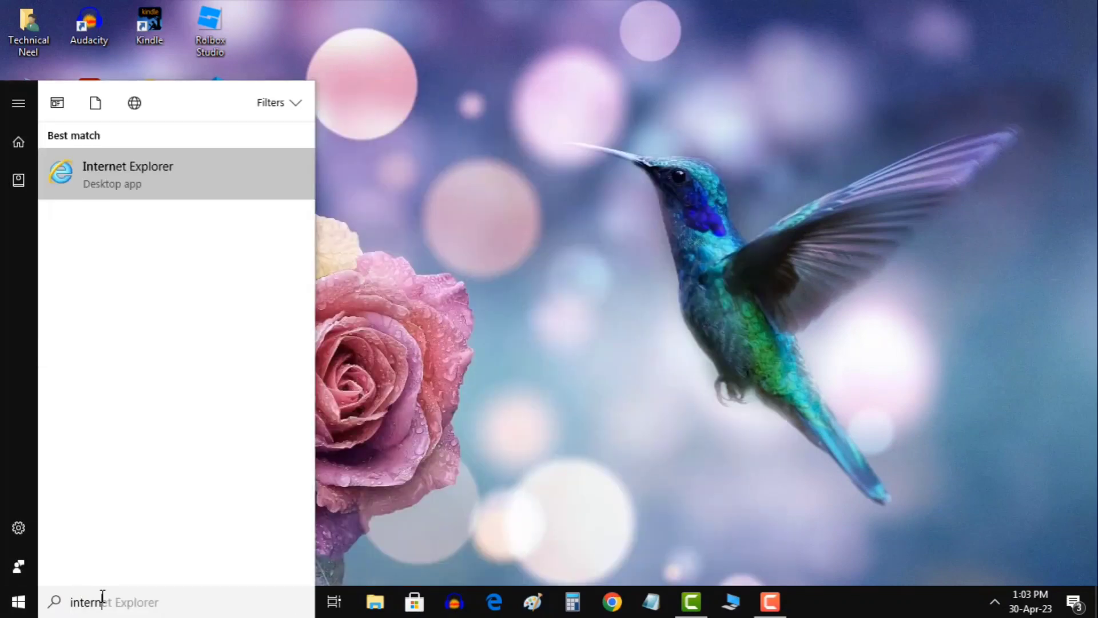
text(et options)
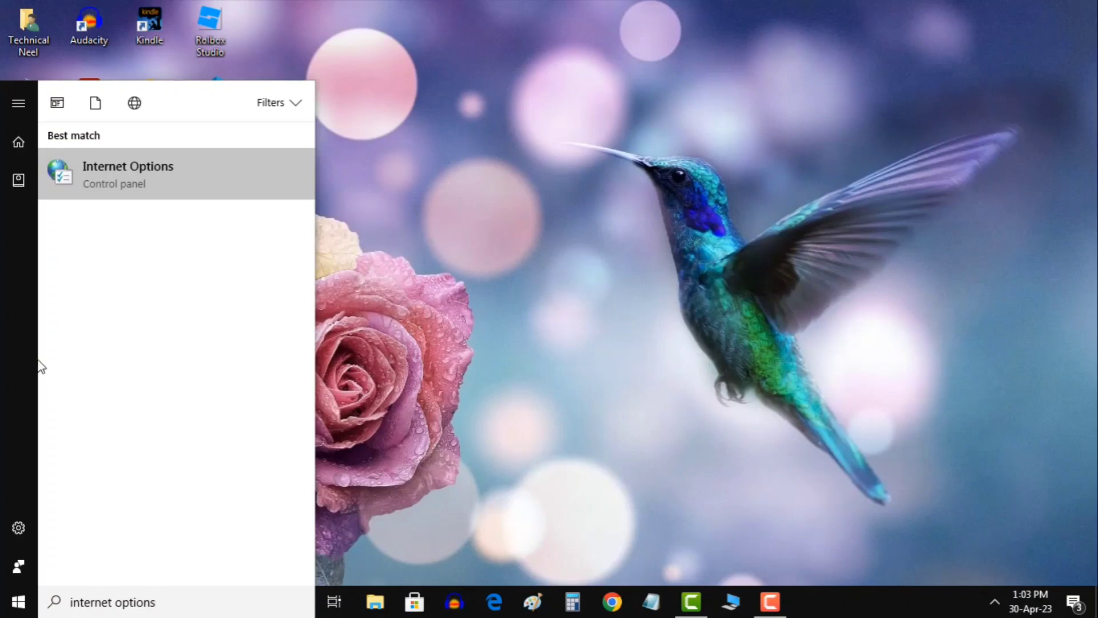
Step: Leave 'Use a proxy server for your LAN' unchecked in Internet Options and apply
click(165, 174)
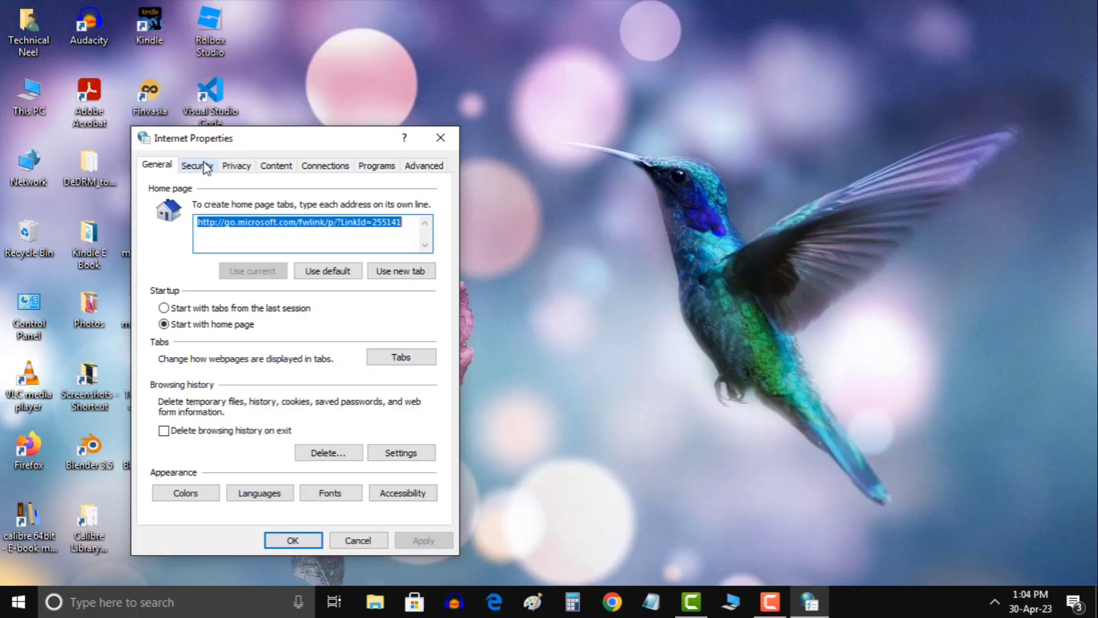
click(324, 165)
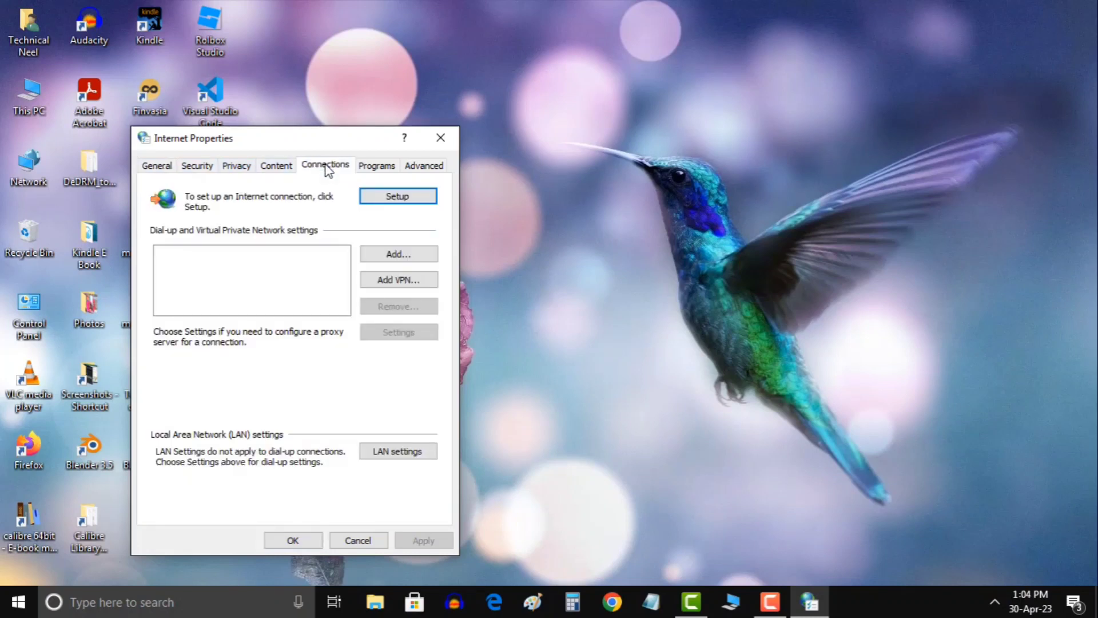
click(407, 458)
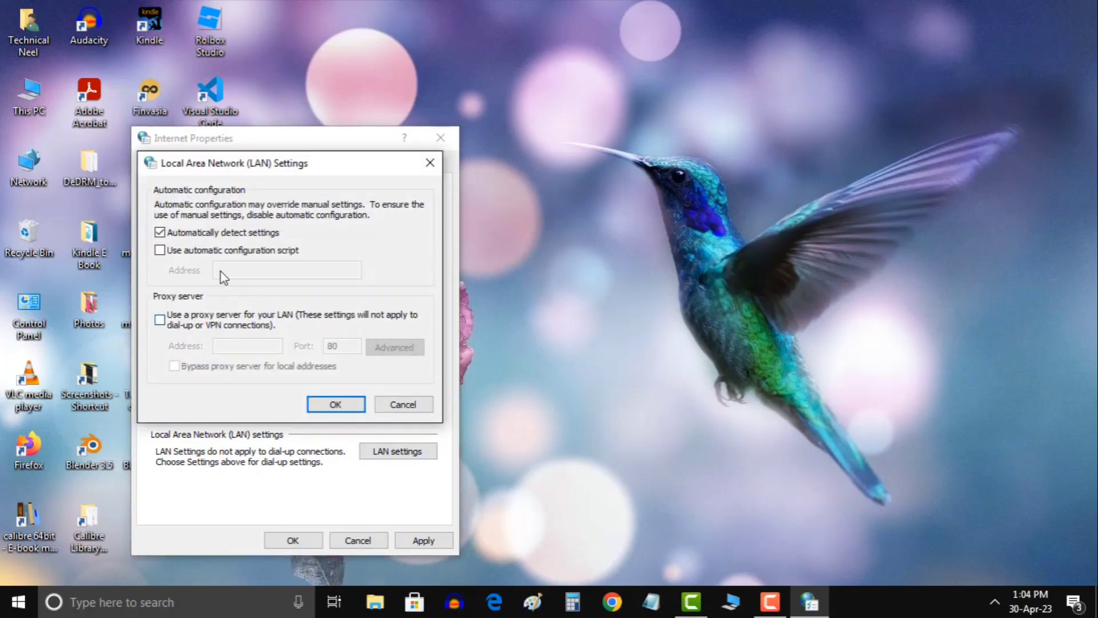
click(160, 320)
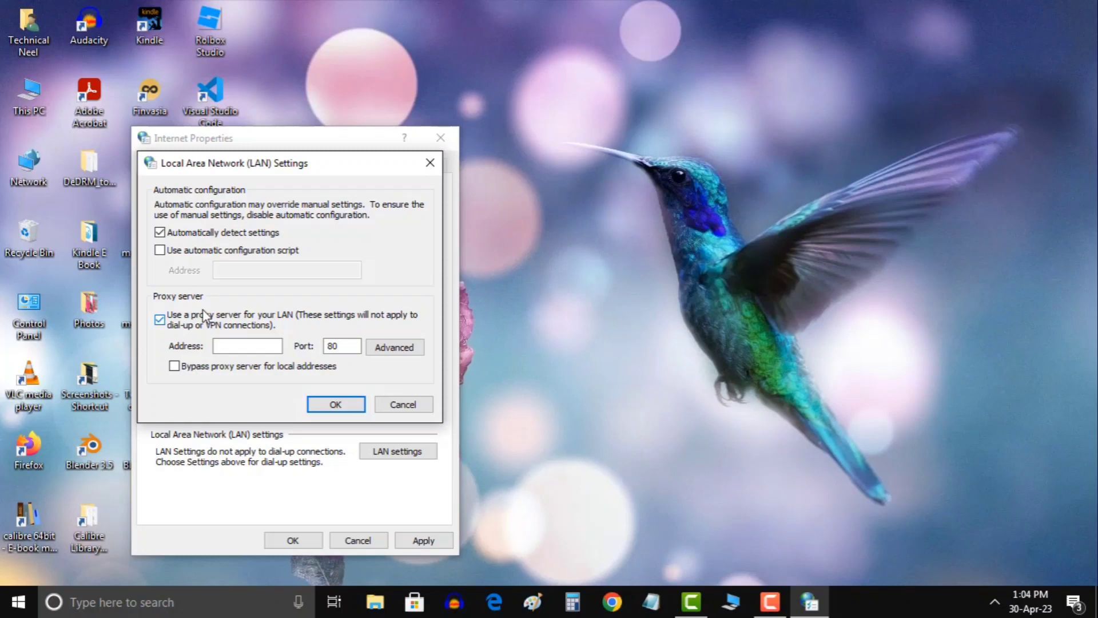
click(160, 322)
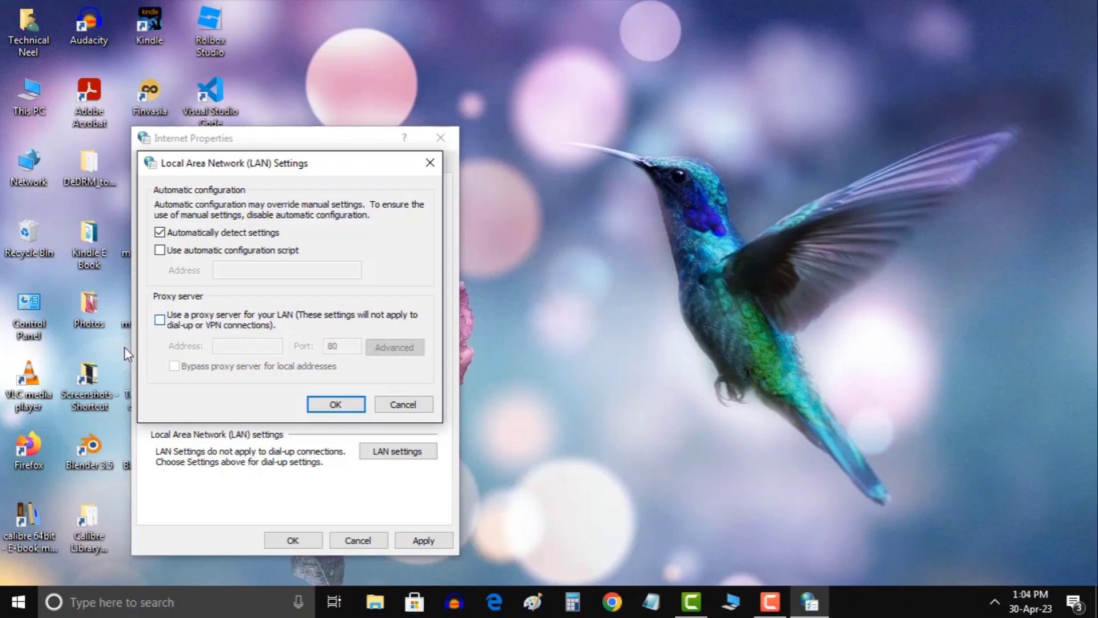
click(337, 404)
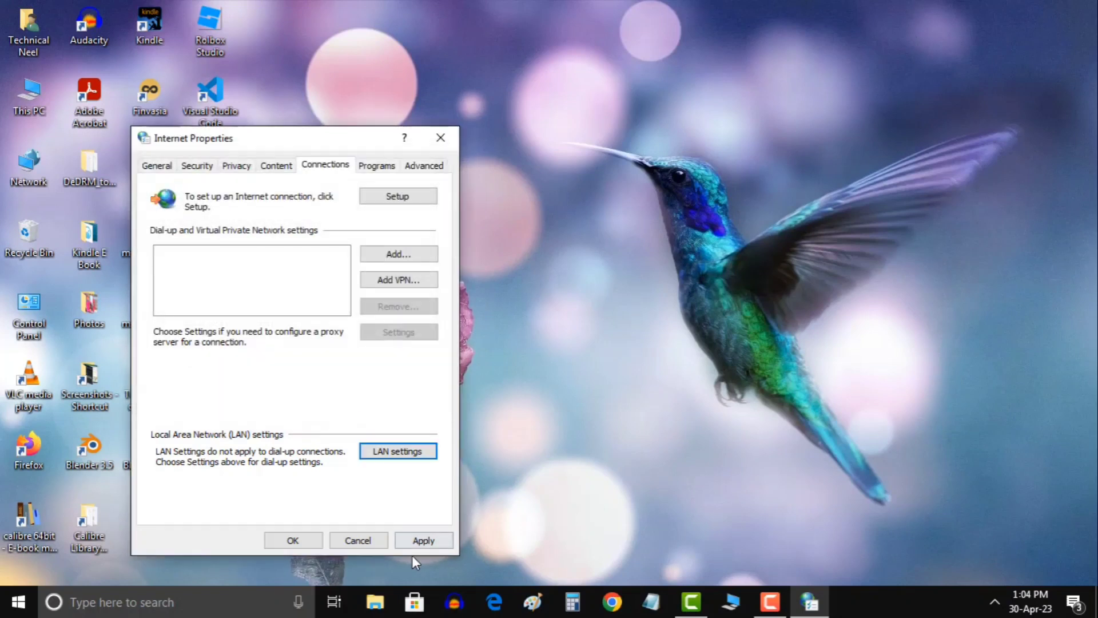
click(426, 543)
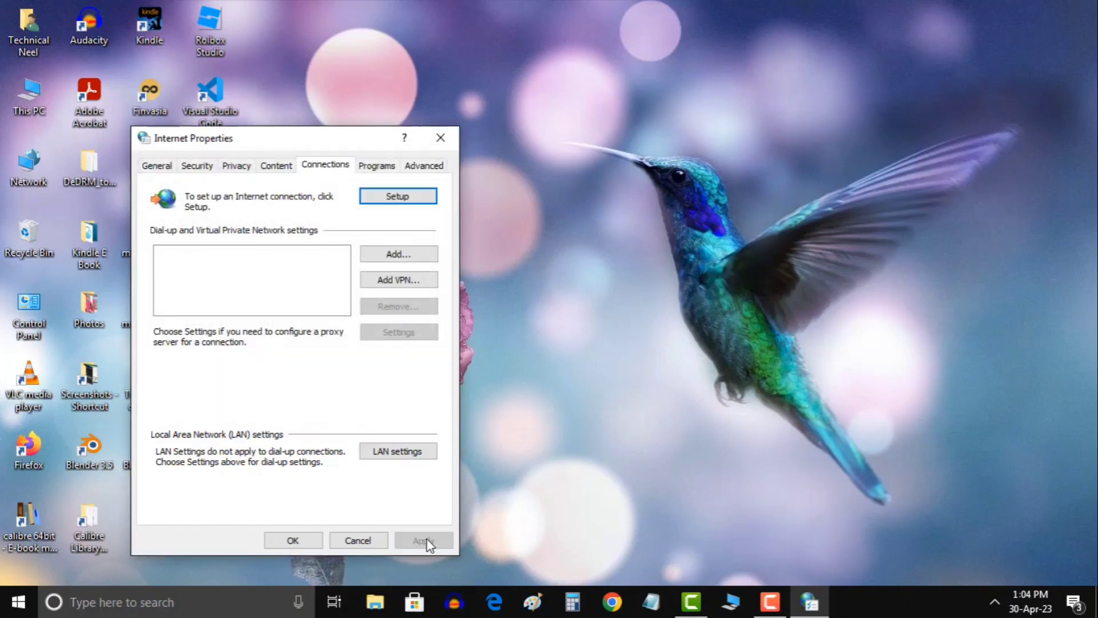
click(303, 533)
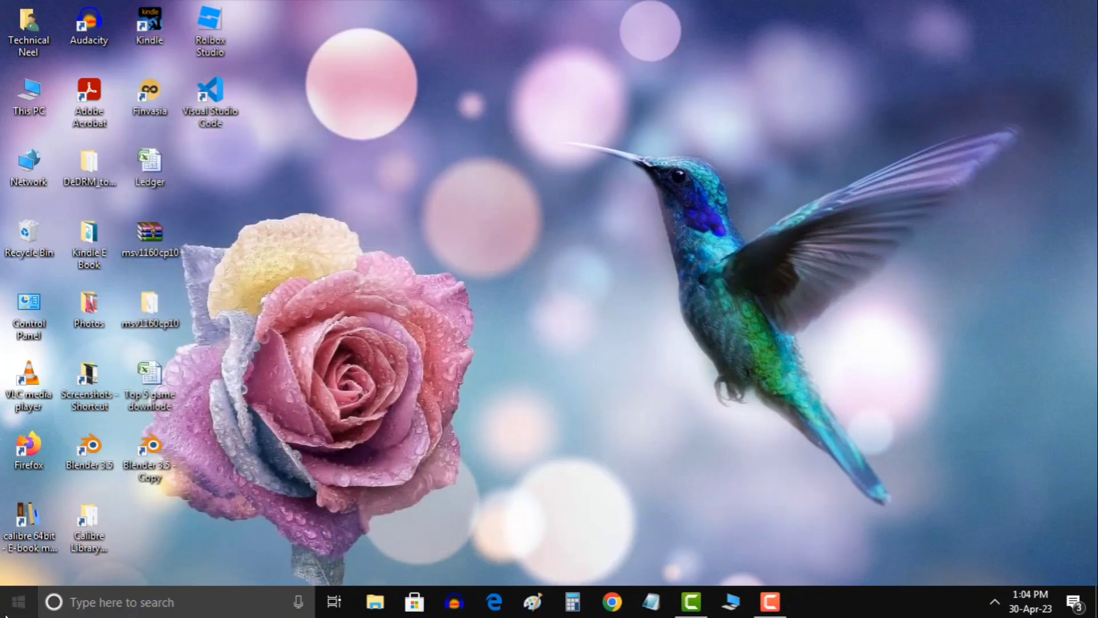
click(18, 602)
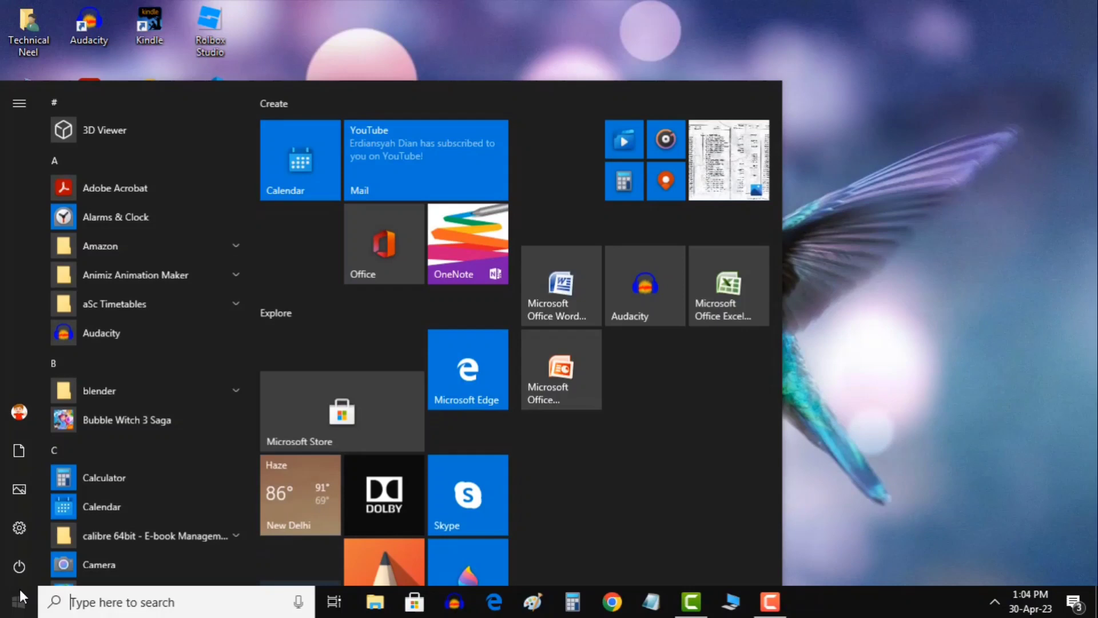
click(22, 568)
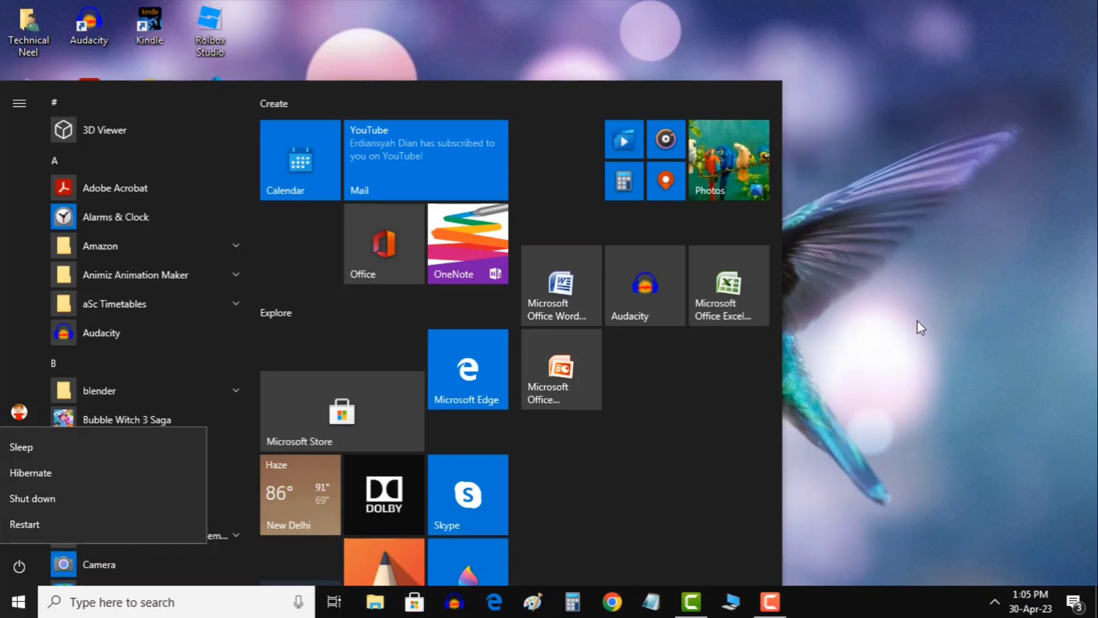
key(Escape)
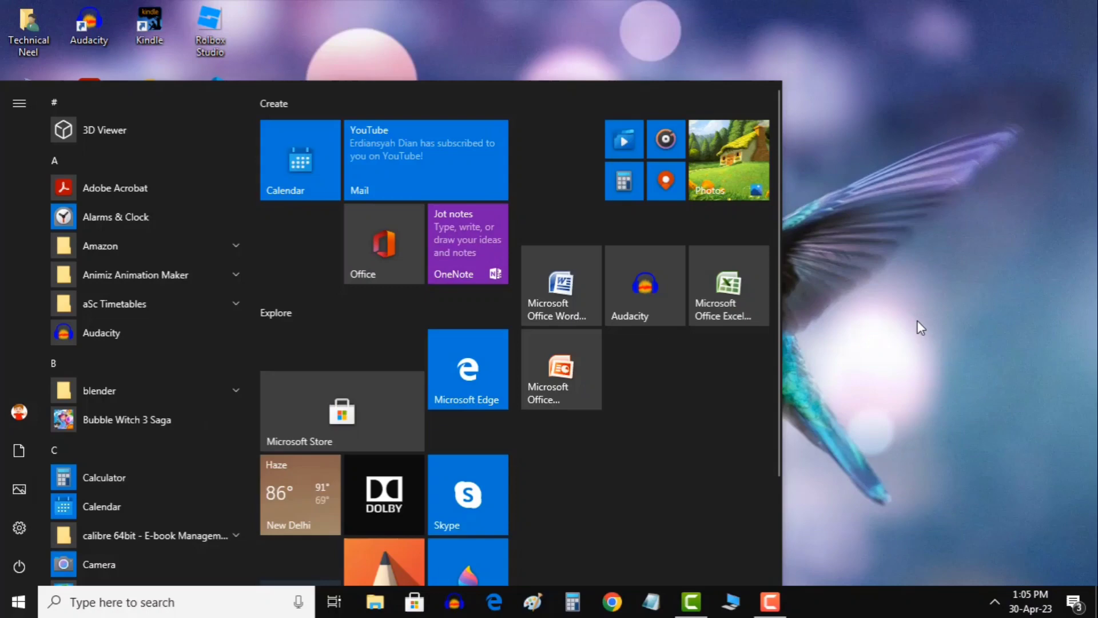
key(Escape)
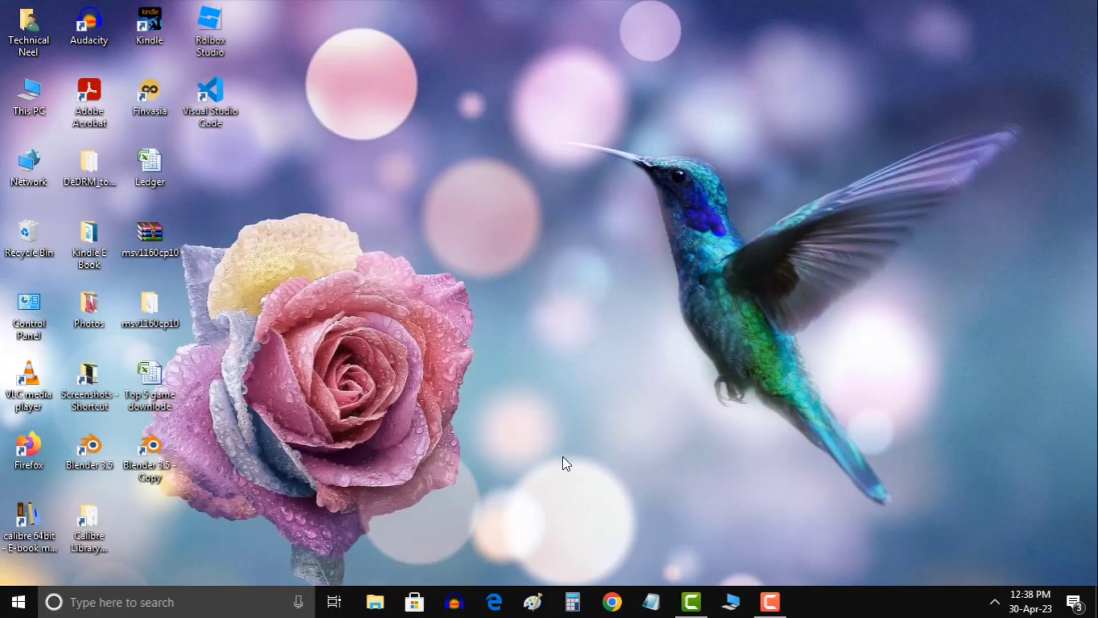
Step: Open Kaspersky Free from the tray, confirm its Quarantine is empty, and close it
click(995, 604)
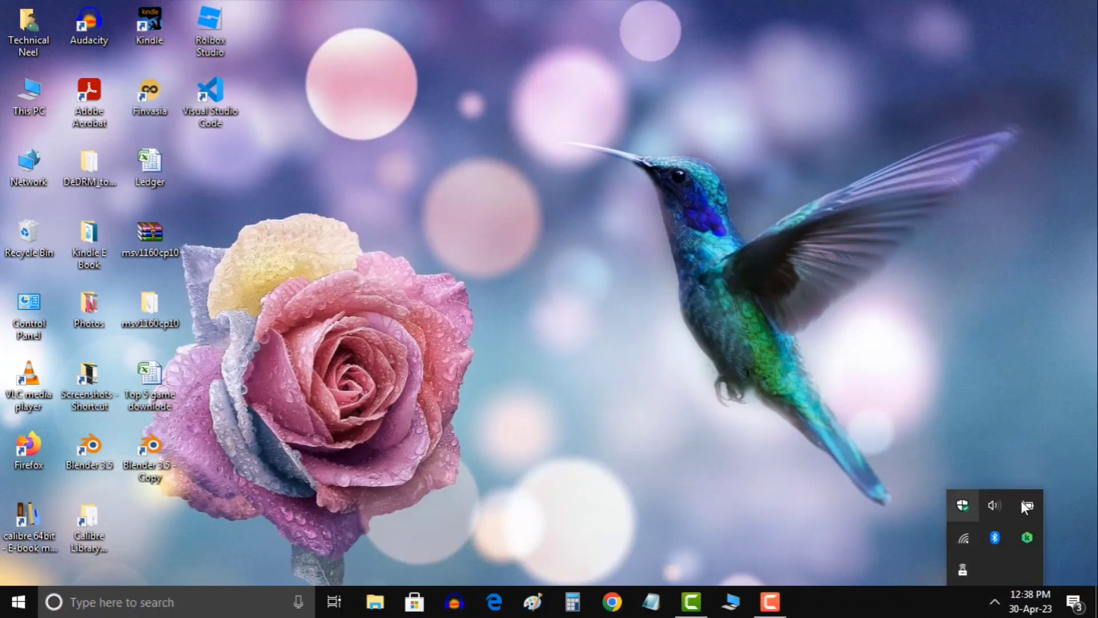
right_click(1029, 535)
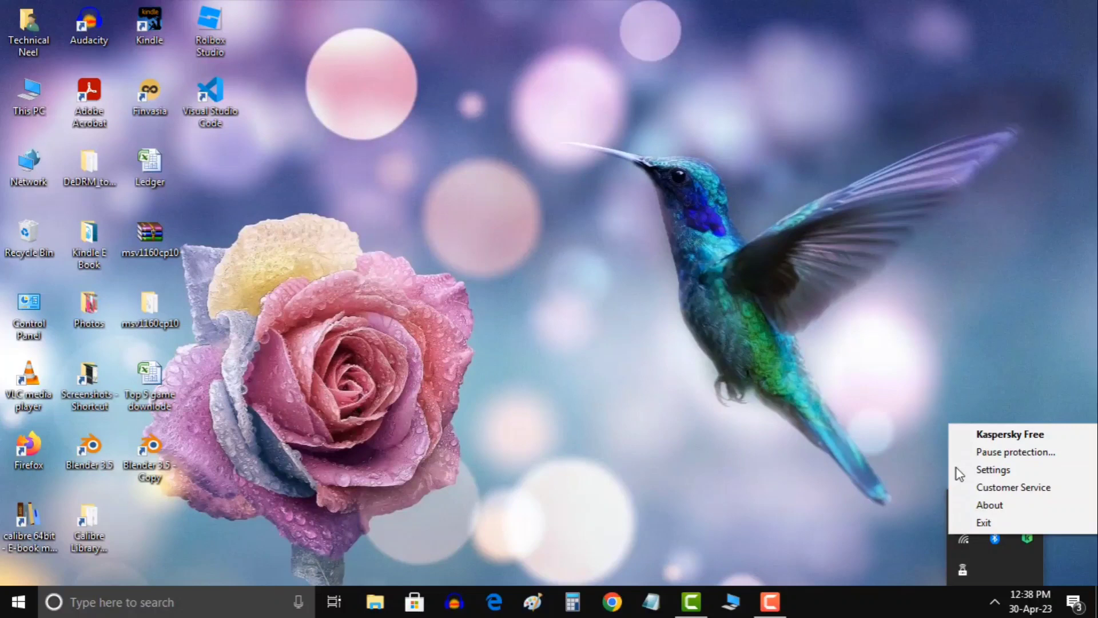
click(996, 470)
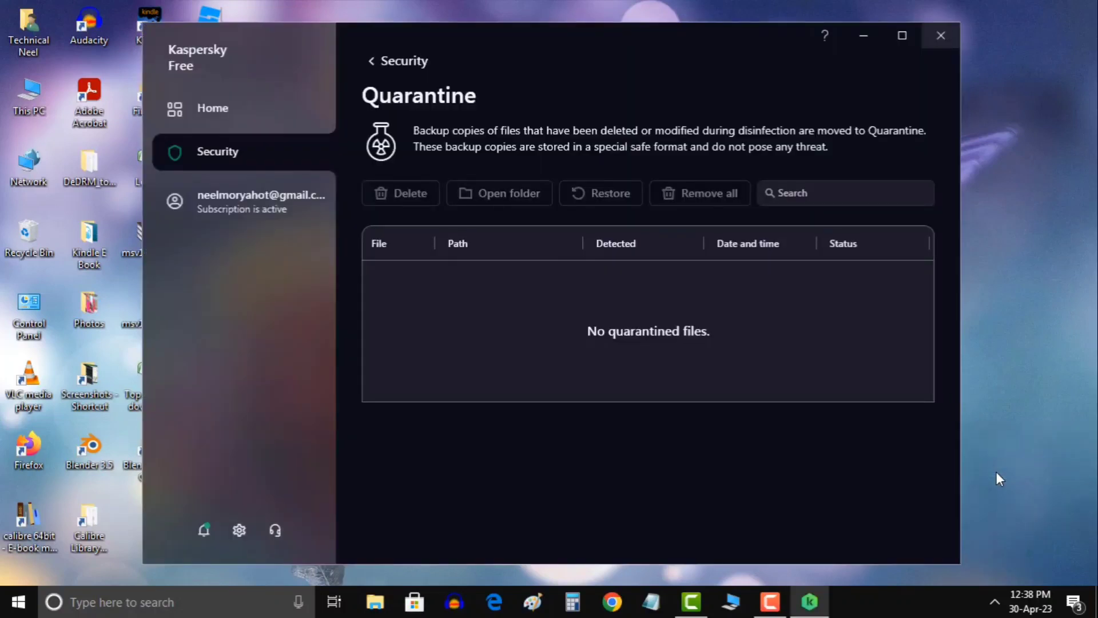
click(237, 162)
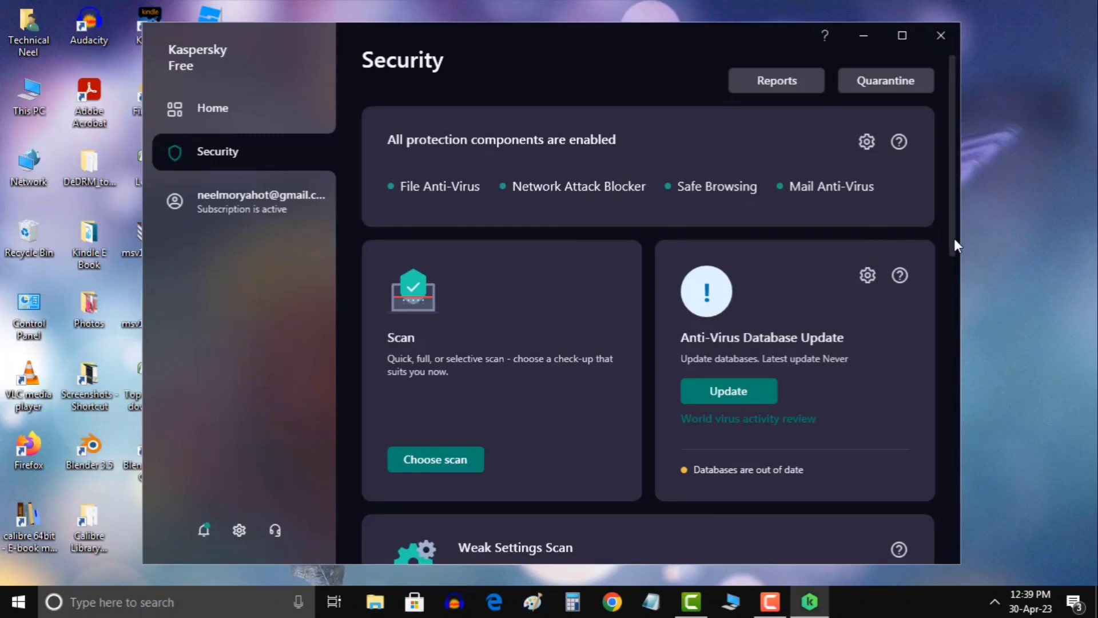
scroll(954, 243, down, 2)
scroll(954, 242, down, 3)
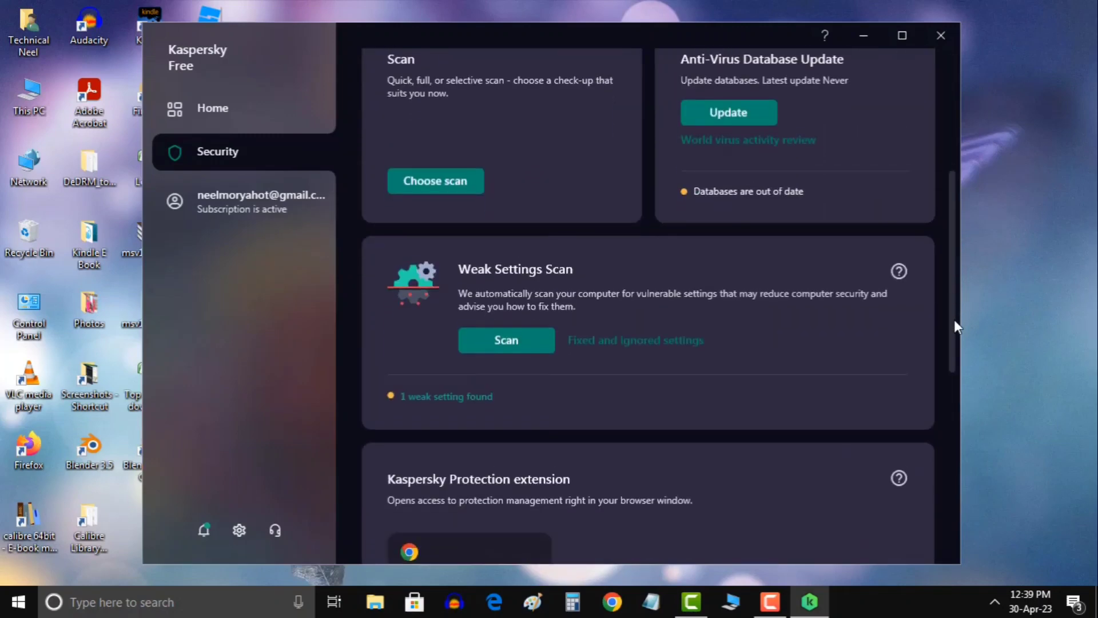
scroll(954, 357, down, 2)
scroll(954, 343, up, 7)
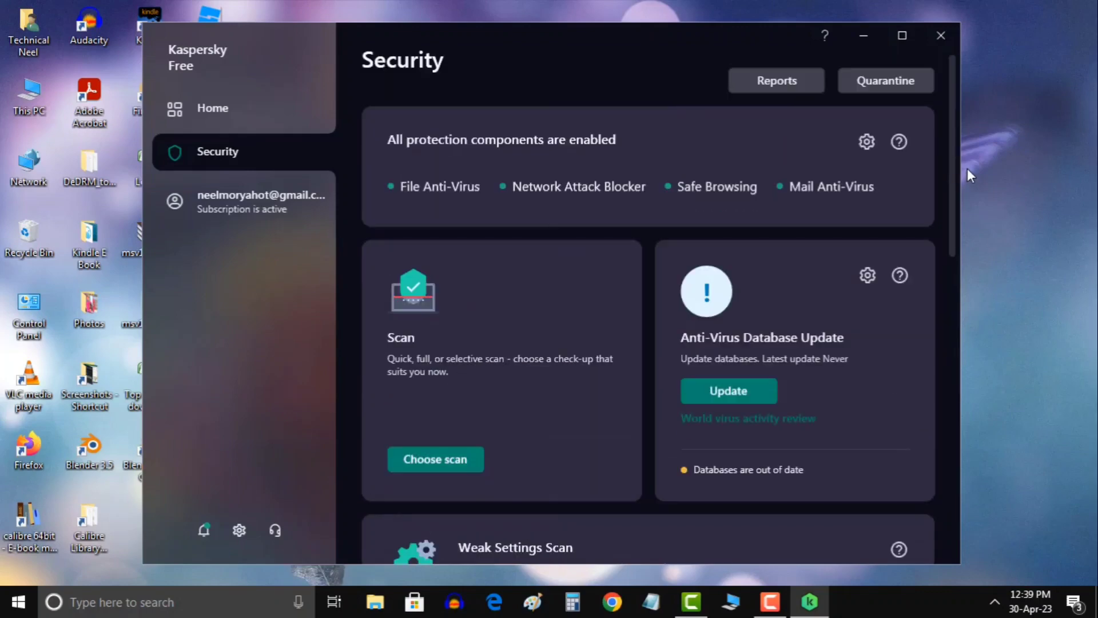
click(900, 85)
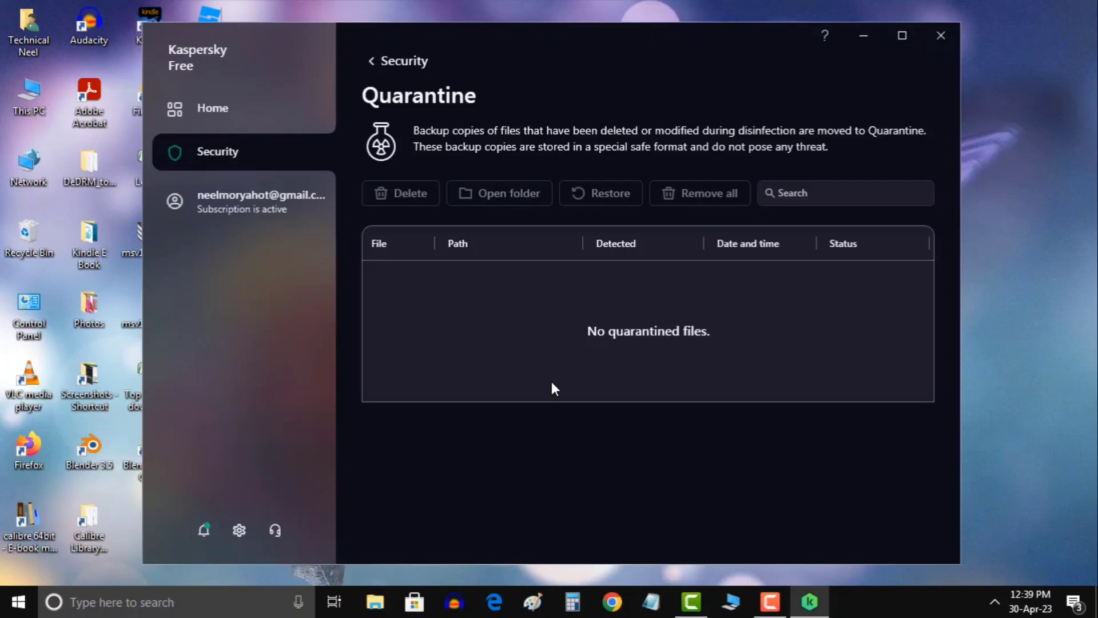
key(alt+F4)
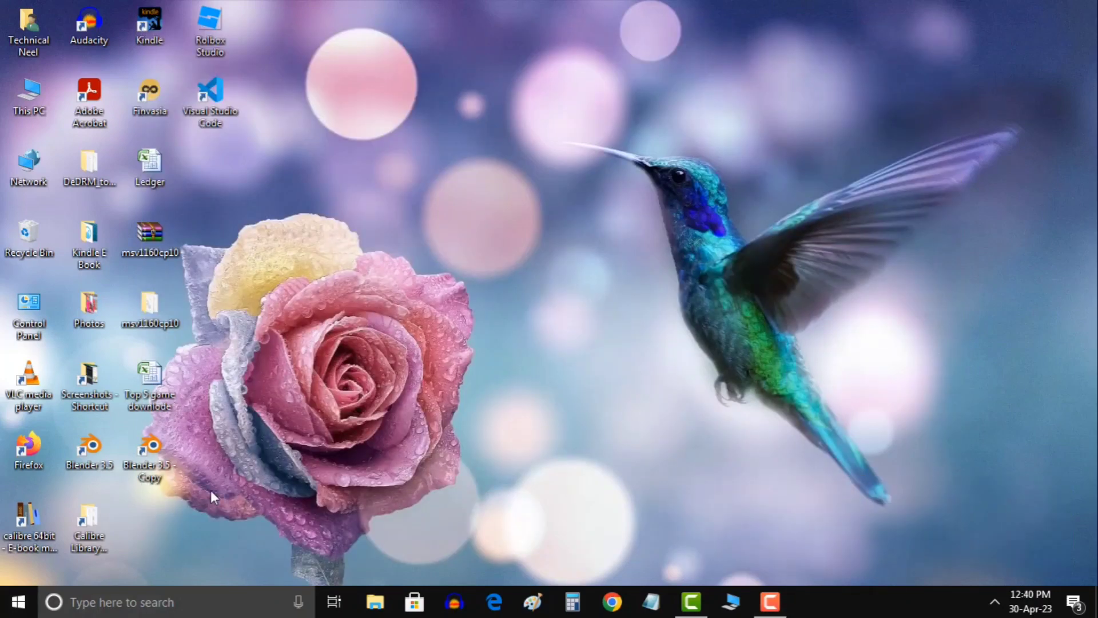
Step: Open the Start menu and type 'run' into the search box
click(23, 609)
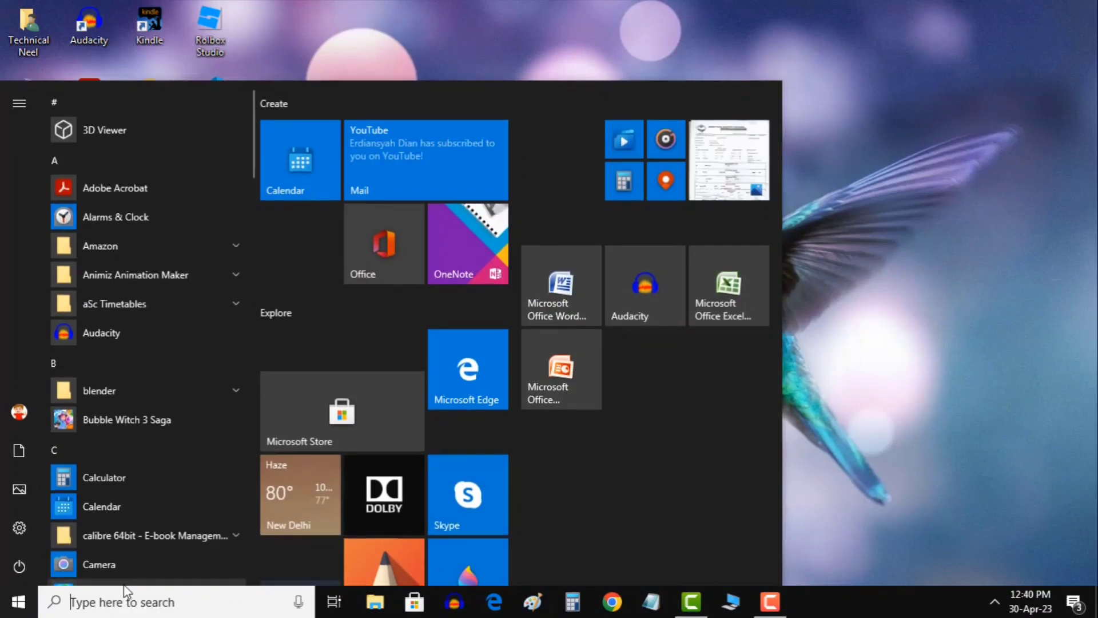
text(r)
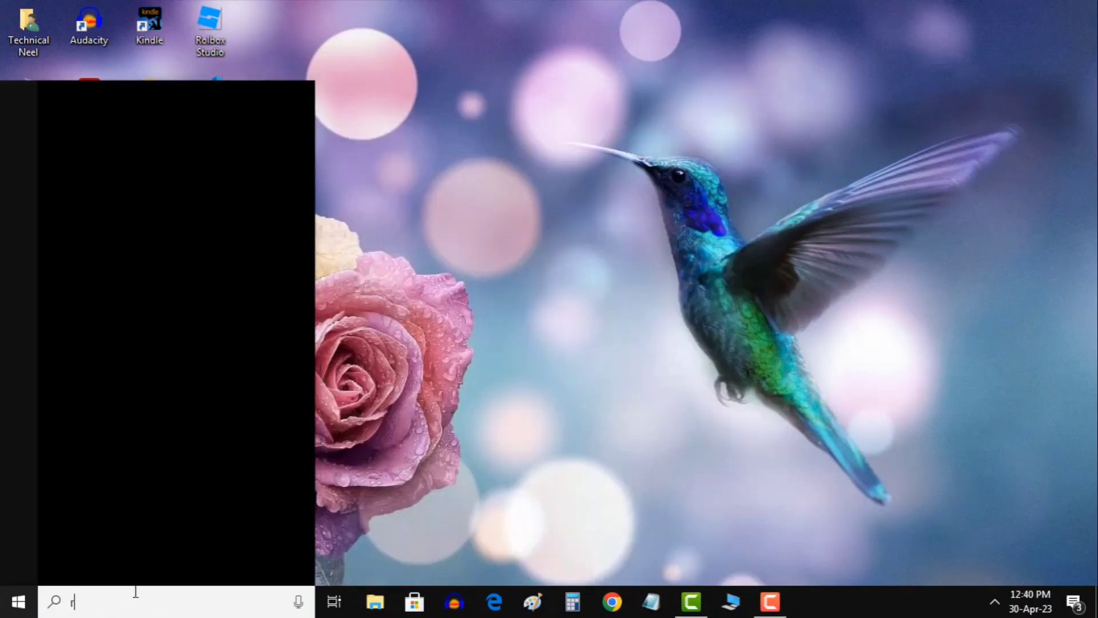
text(un)
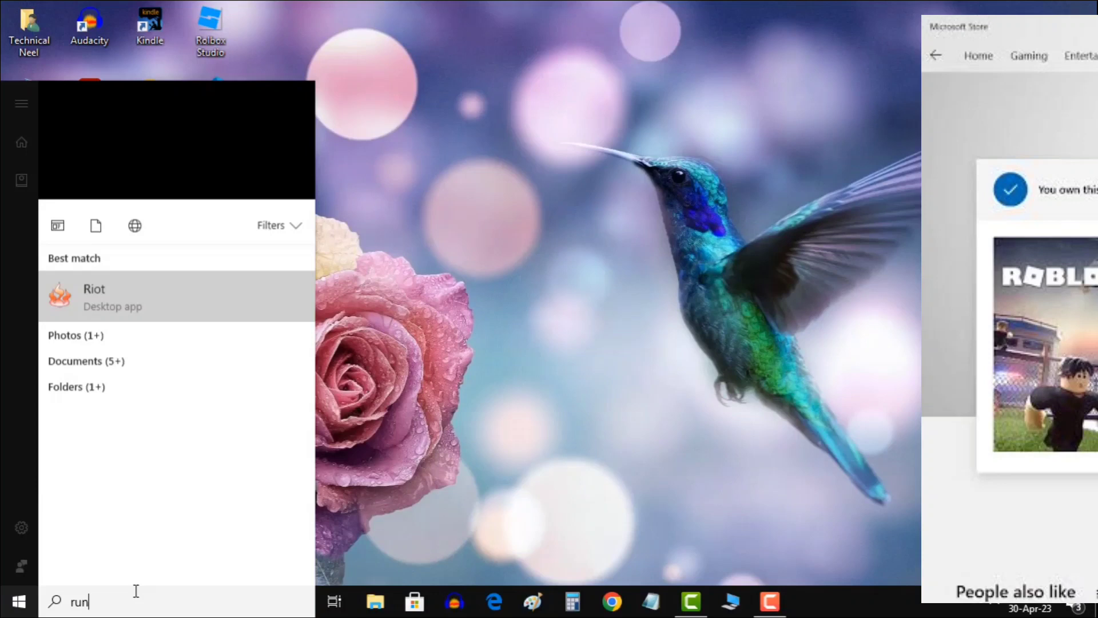